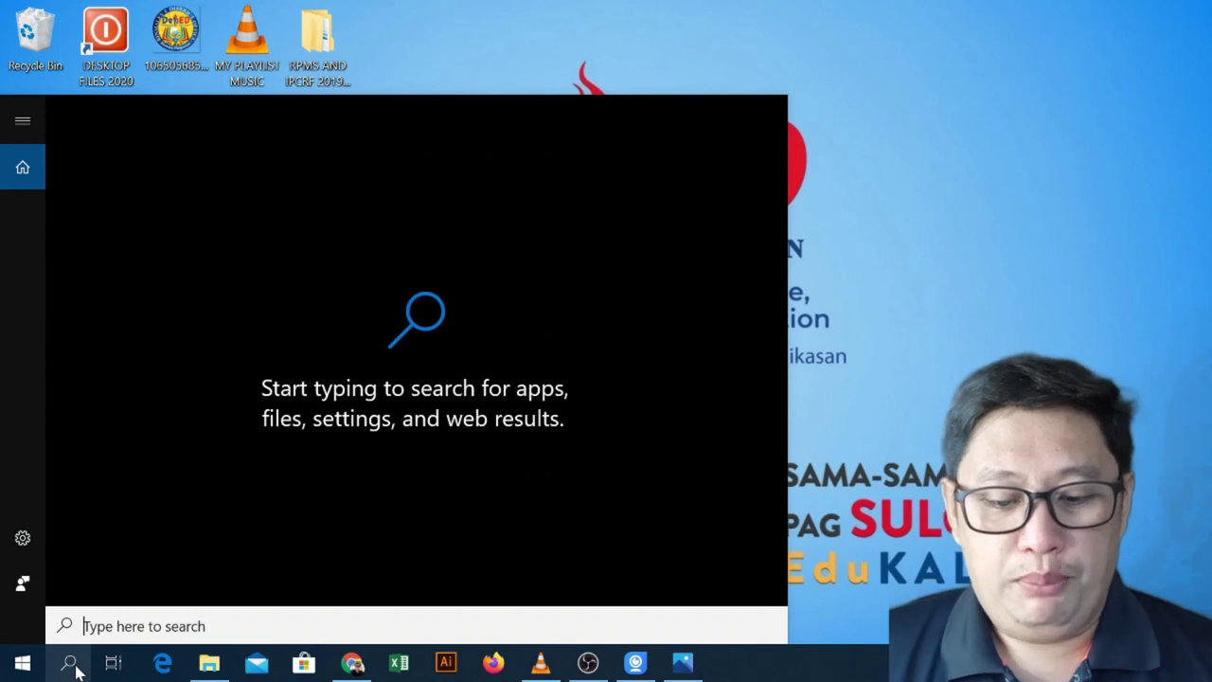
Step: Launch Disk Cleanup through the Run dialog with the command CLEANMGR and scan the OS (C:) drive
type("RUN")
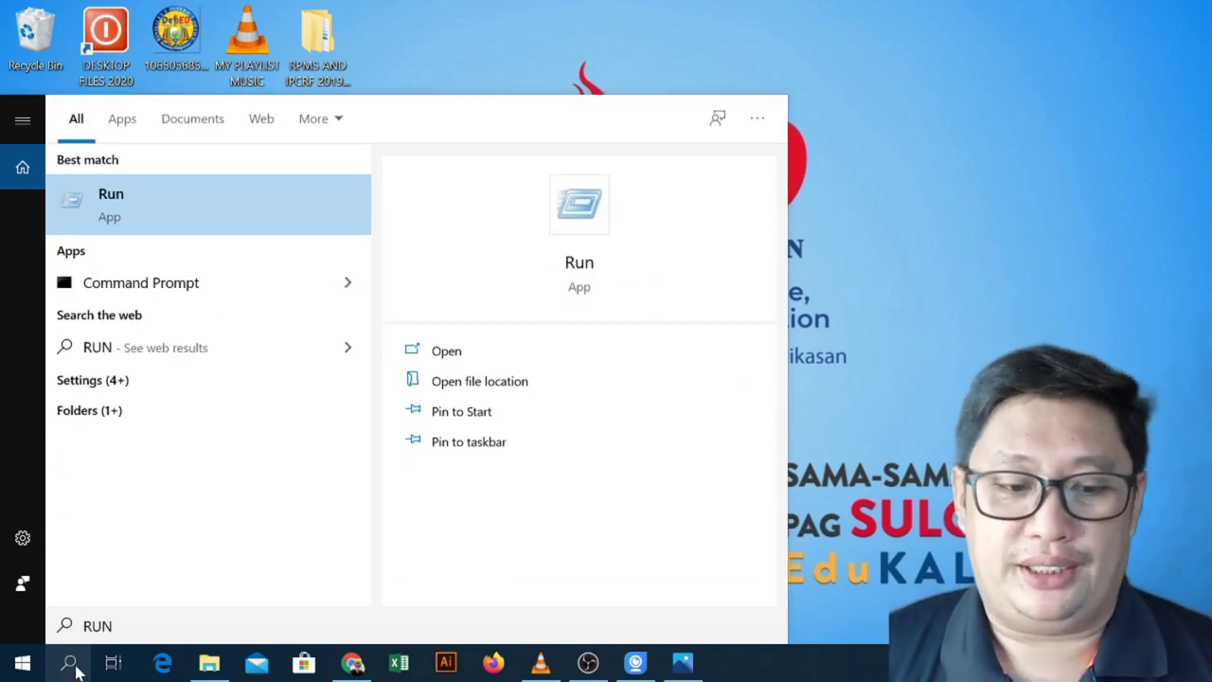
key("Return")
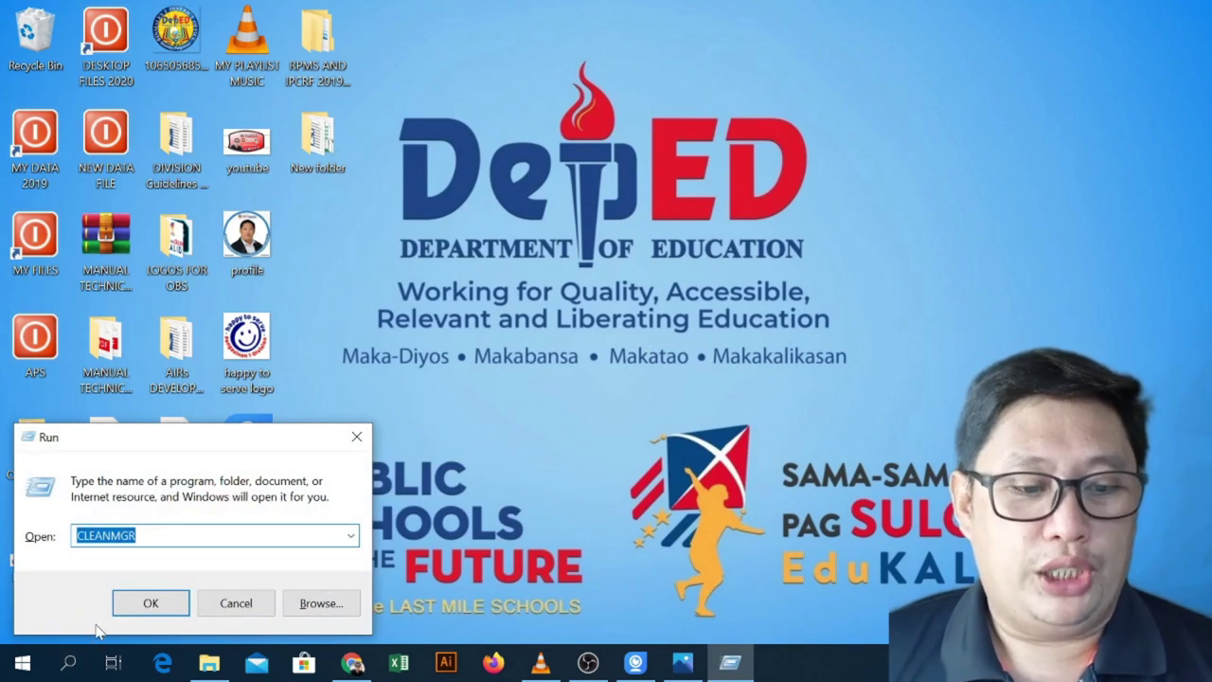
left_click(137, 536)
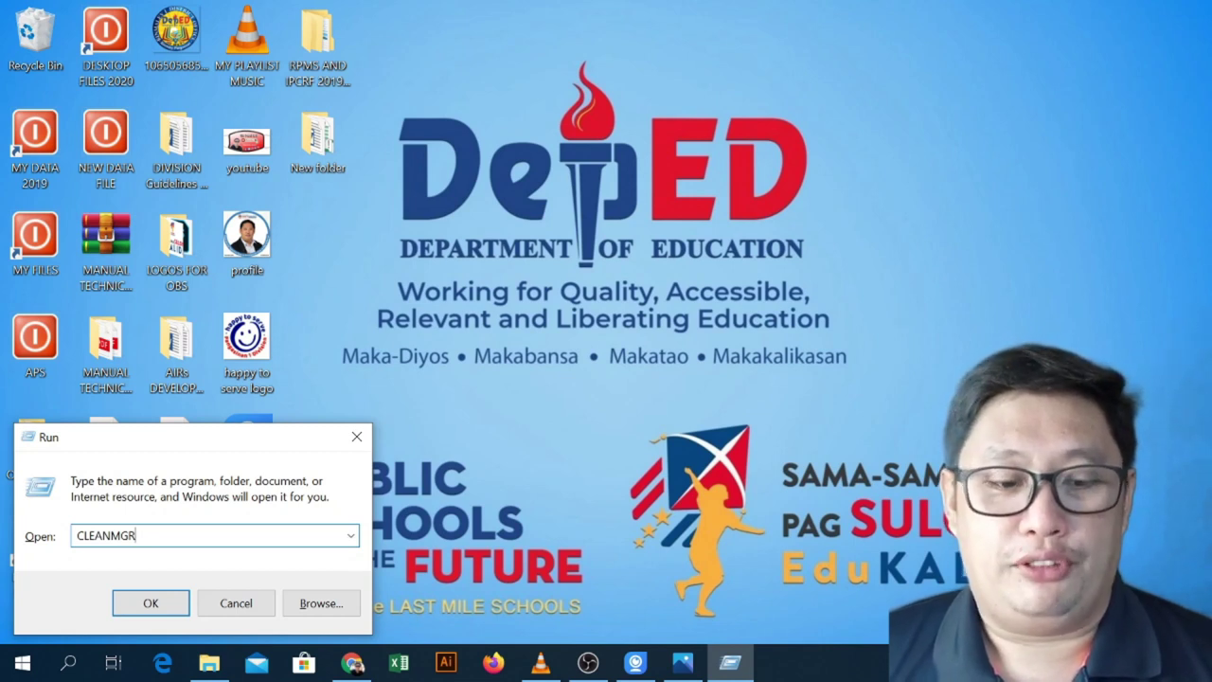
left_click(151, 604)
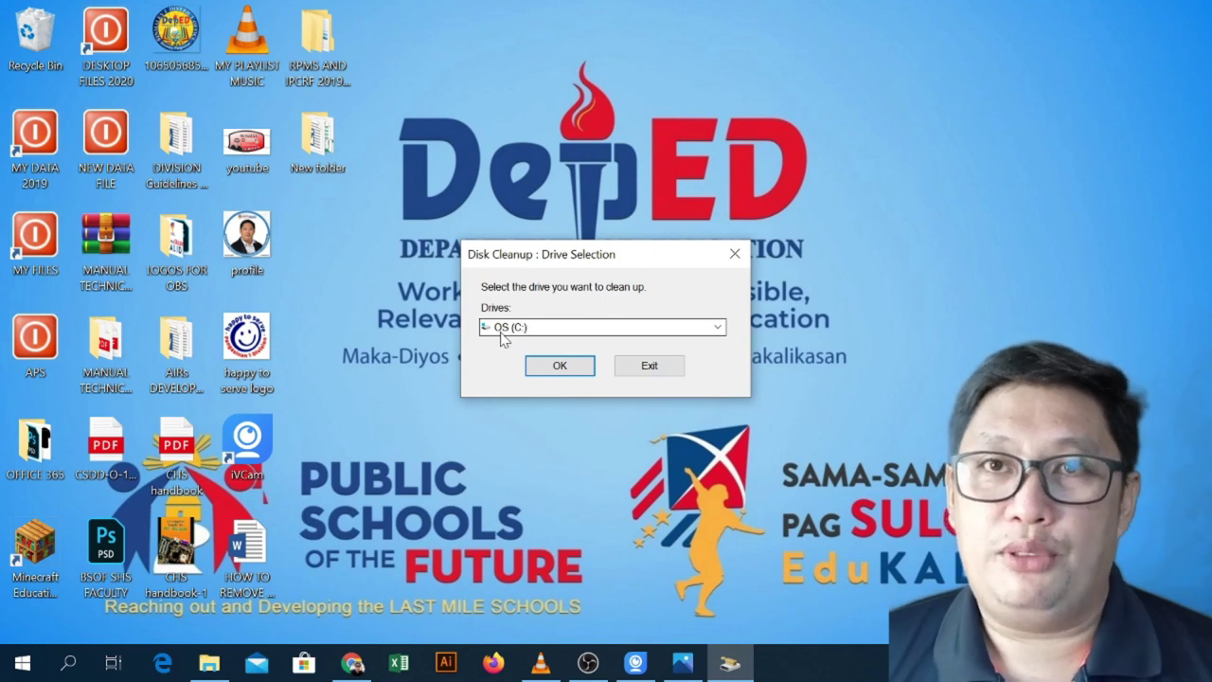
left_click(560, 367)
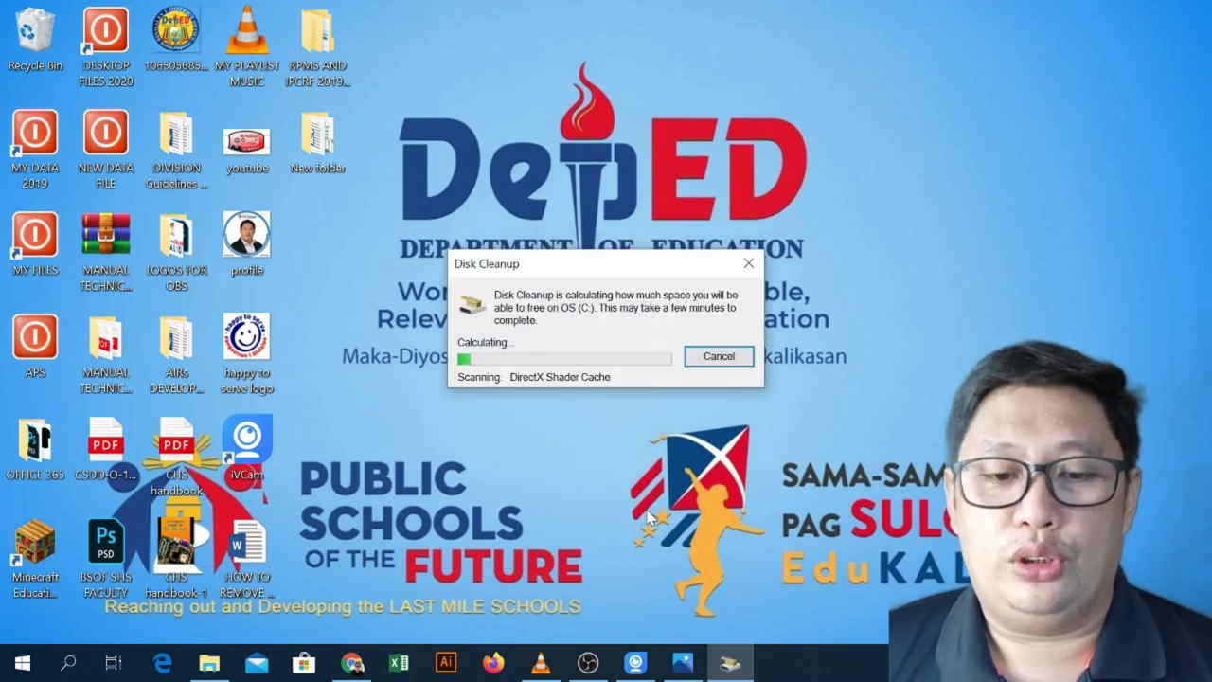
Step: Permanently delete the preselected files that Disk Cleanup lists for the OS (C:) drive
left_click_drag(343, 162, 688, 115)
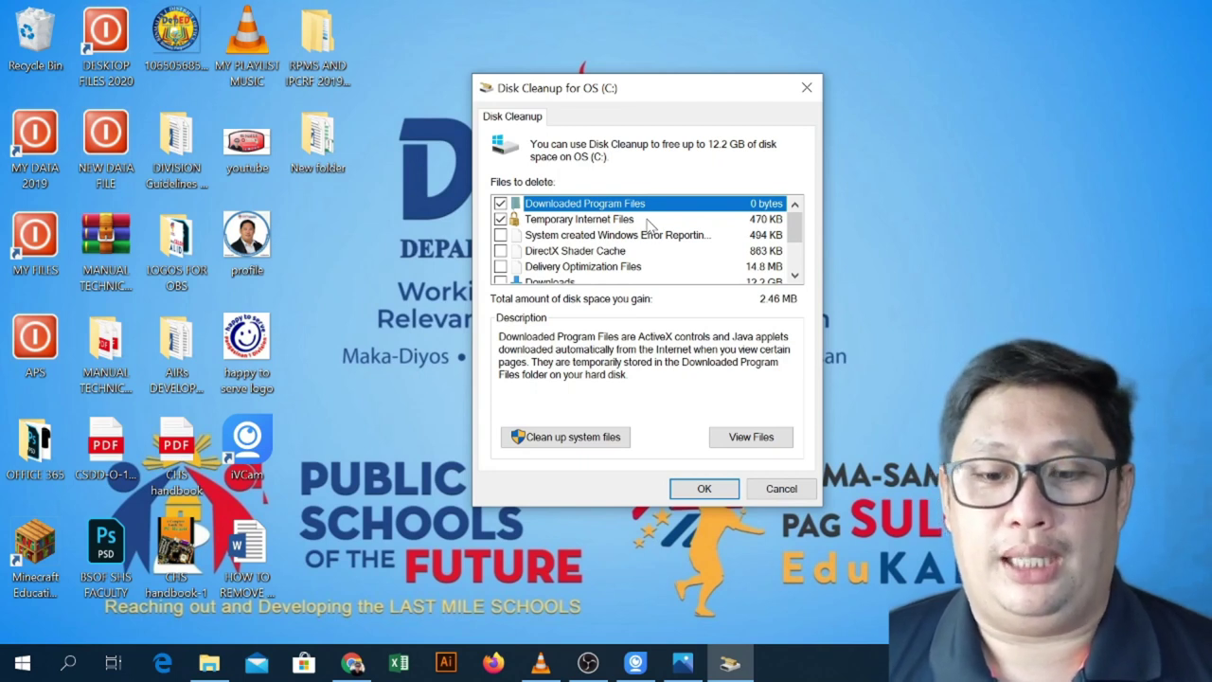
left_click(722, 499)
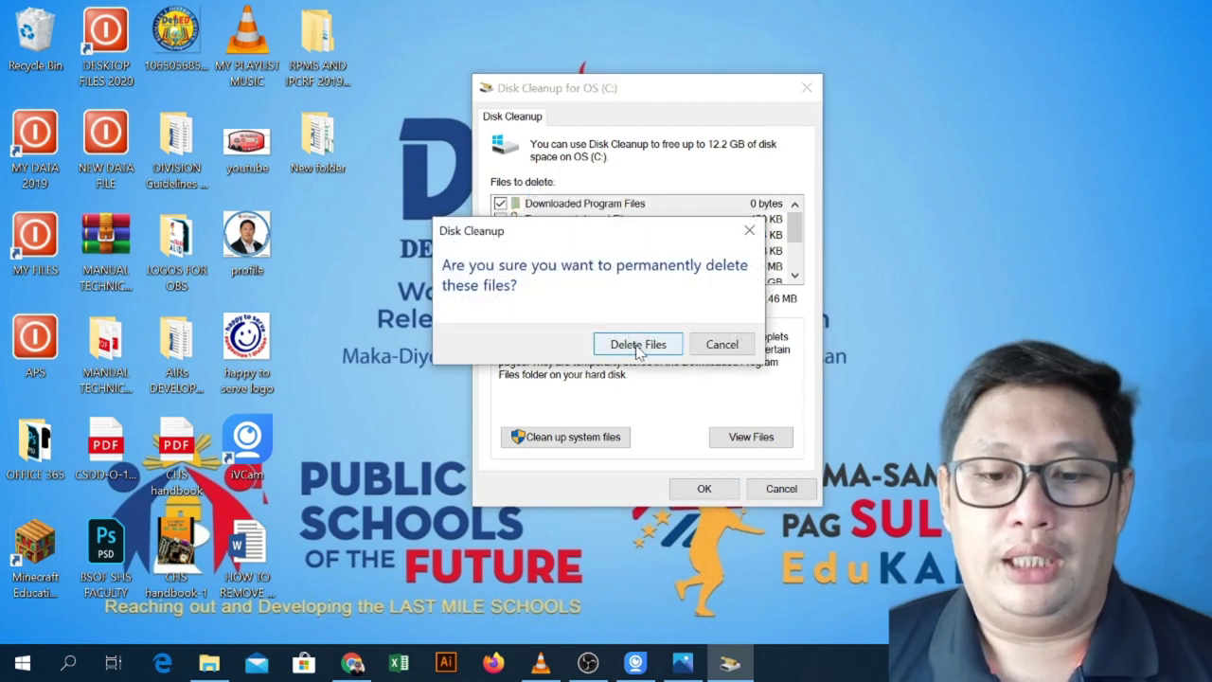
left_click(637, 346)
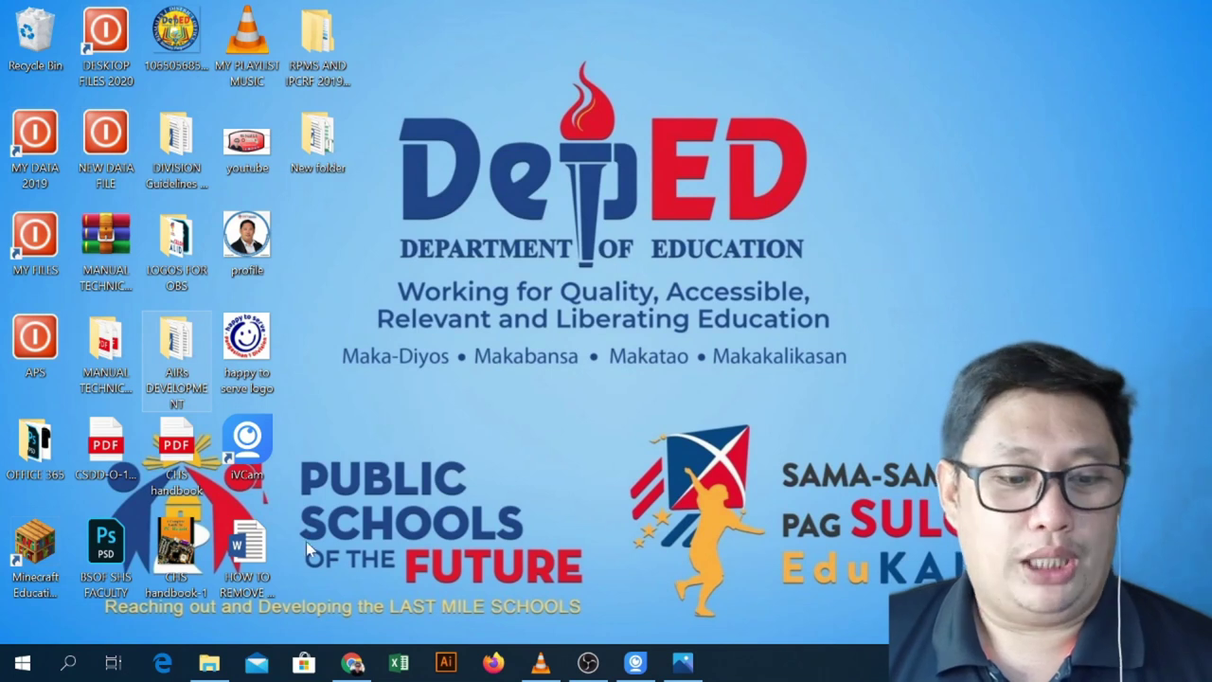
Step: Open the Windows Prefetch folder through the Run dialog with the command PREFETCH
left_click(67, 665)
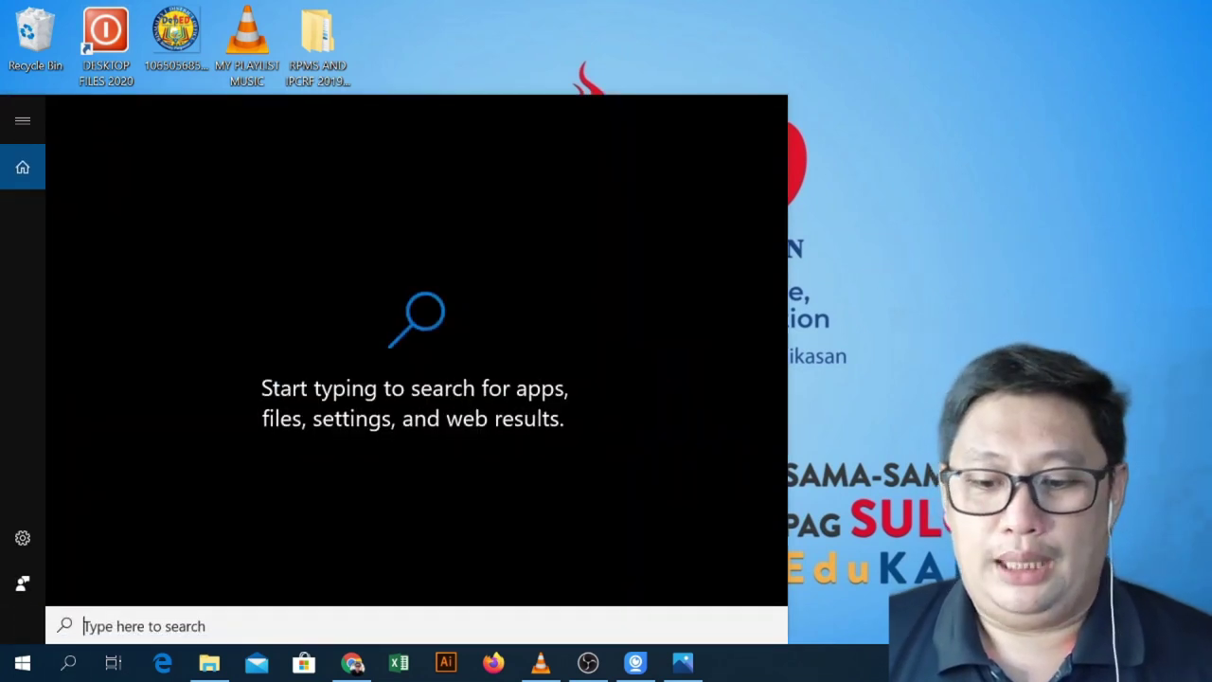
type("RUN")
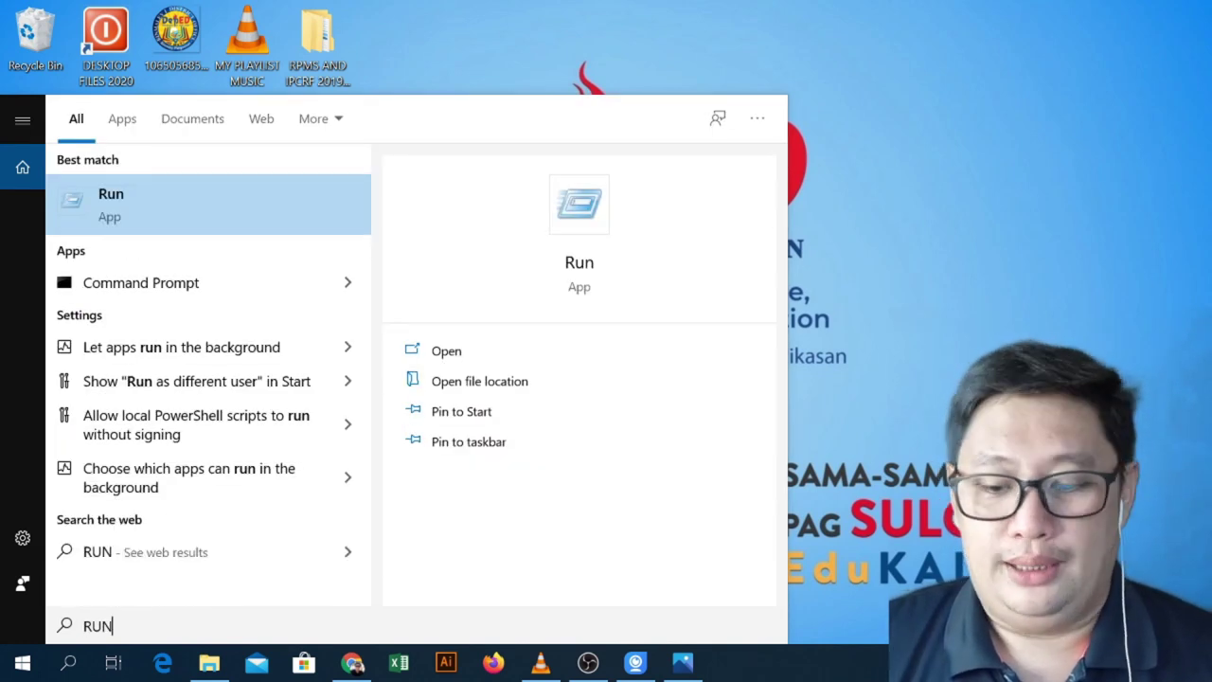
key("Return")
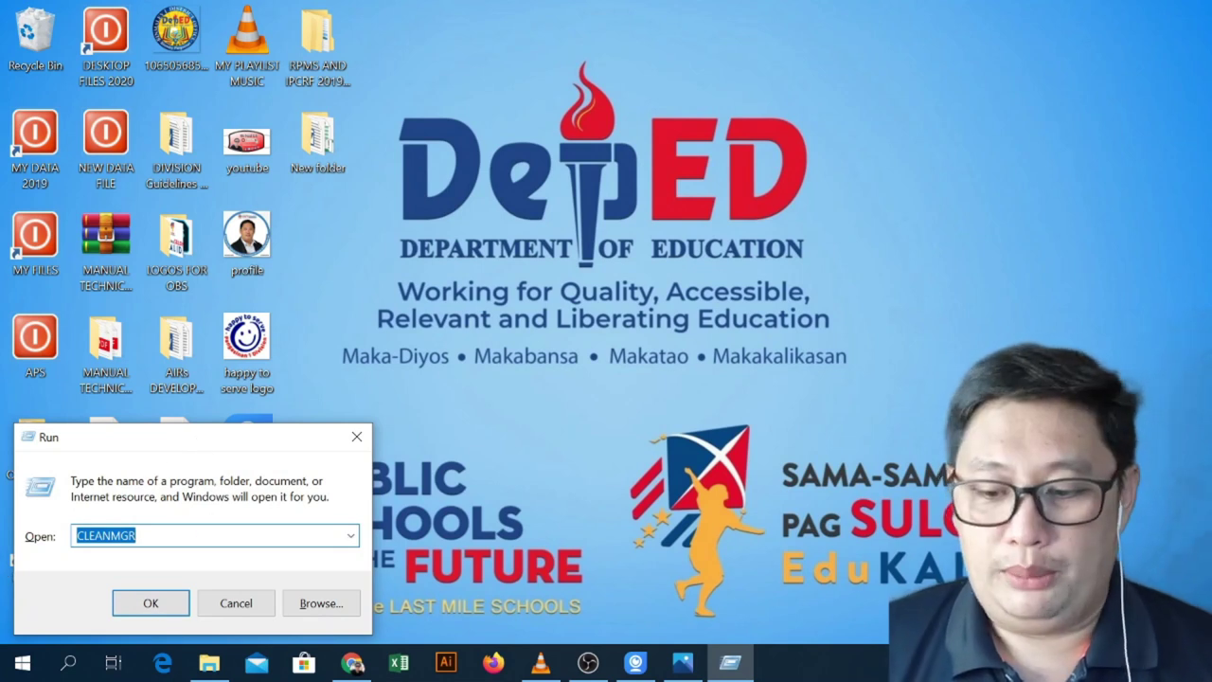
key("BackSpace")
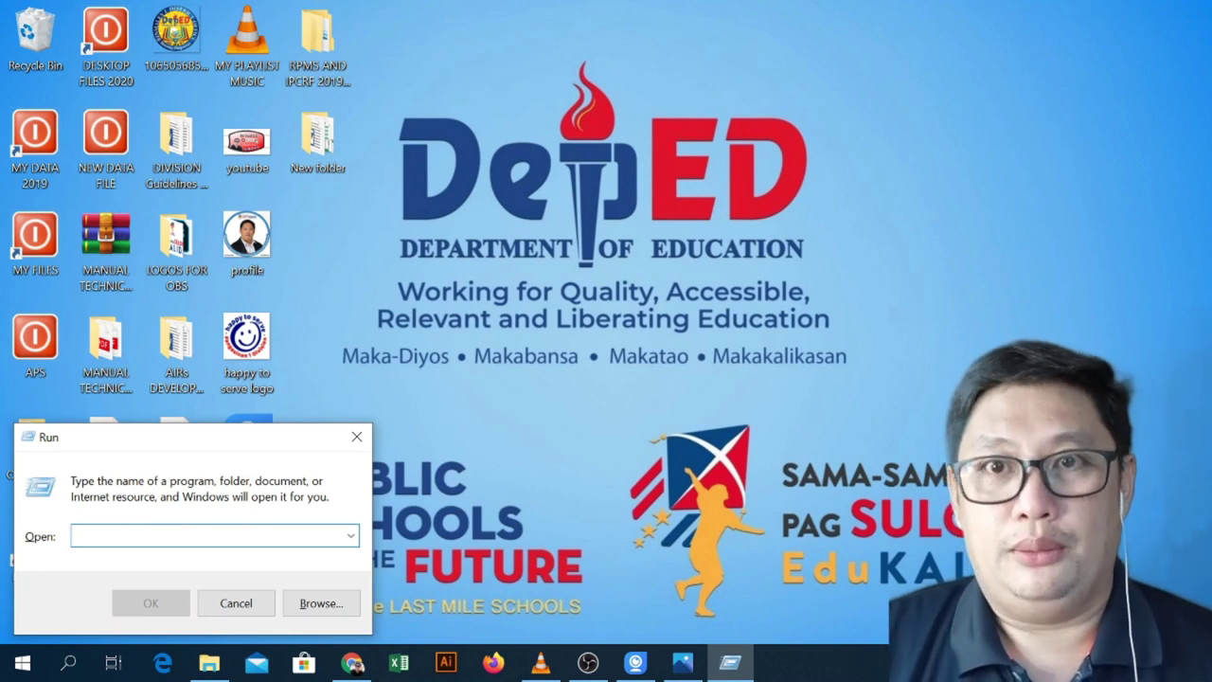
type("PRE")
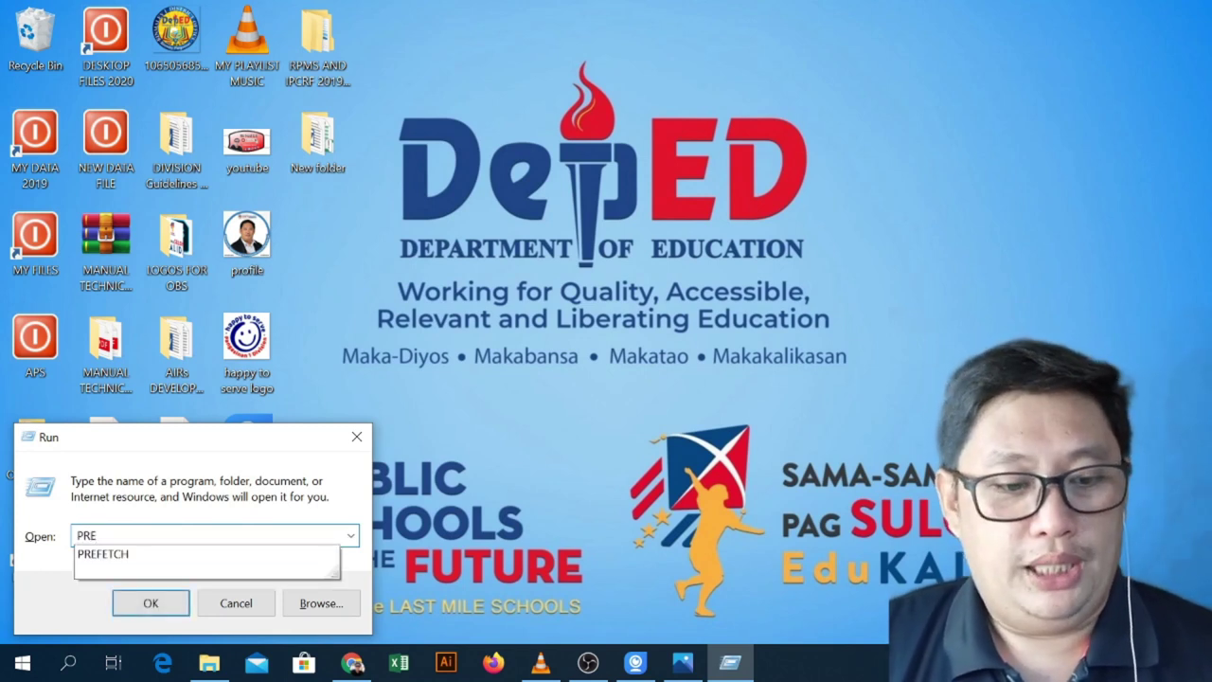
type("FETCH")
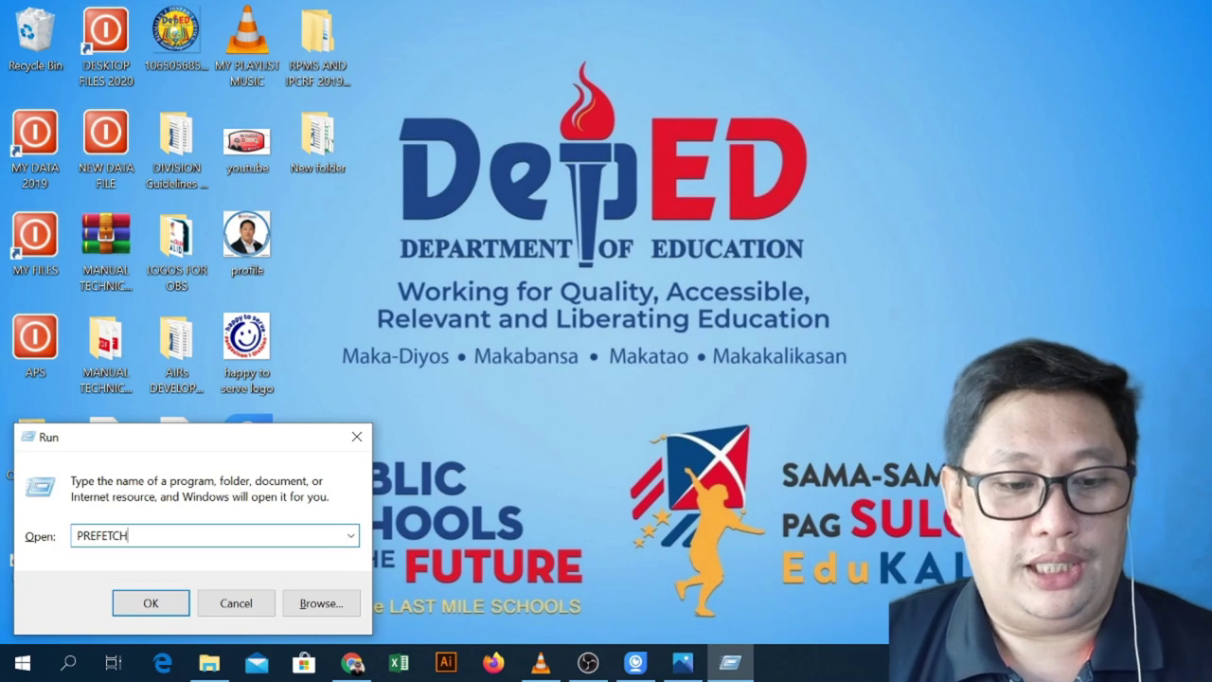
left_click(151, 603)
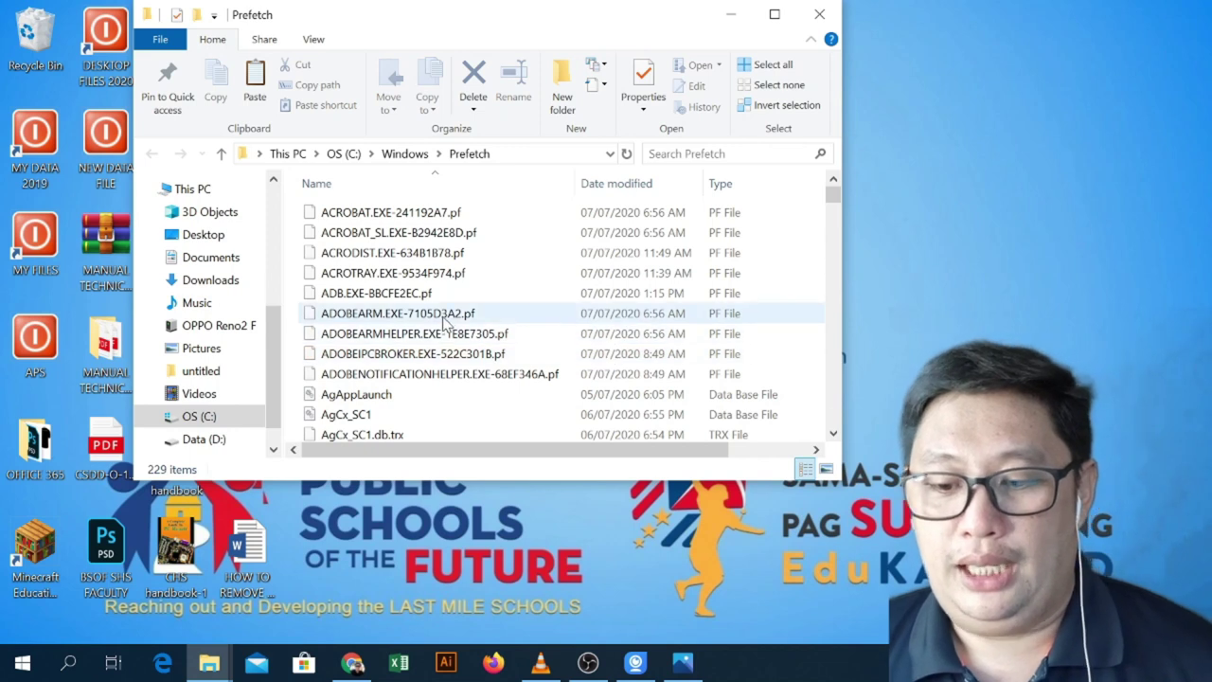
Step: Look through the list of files stored in the Prefetch folder, from the beginning to near its end
left_click(399, 216)
scroll(488, 273, "down", 2)
scroll(488, 272, "down", 15)
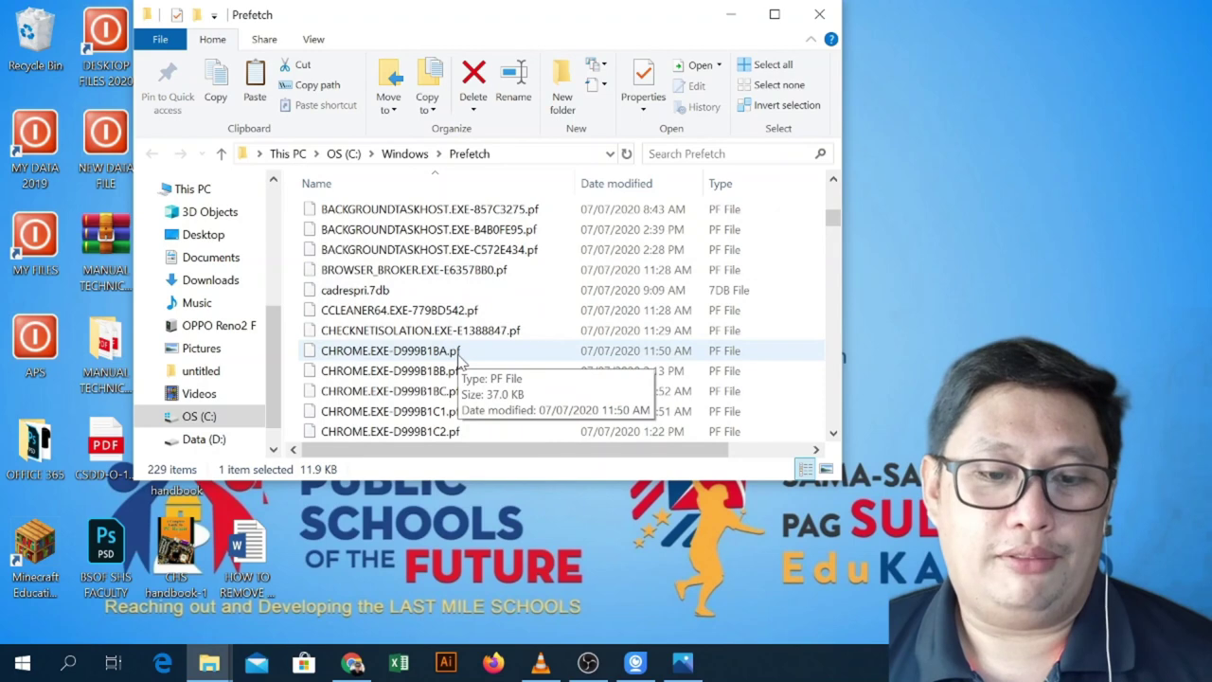
scroll(420, 396, "down", 20)
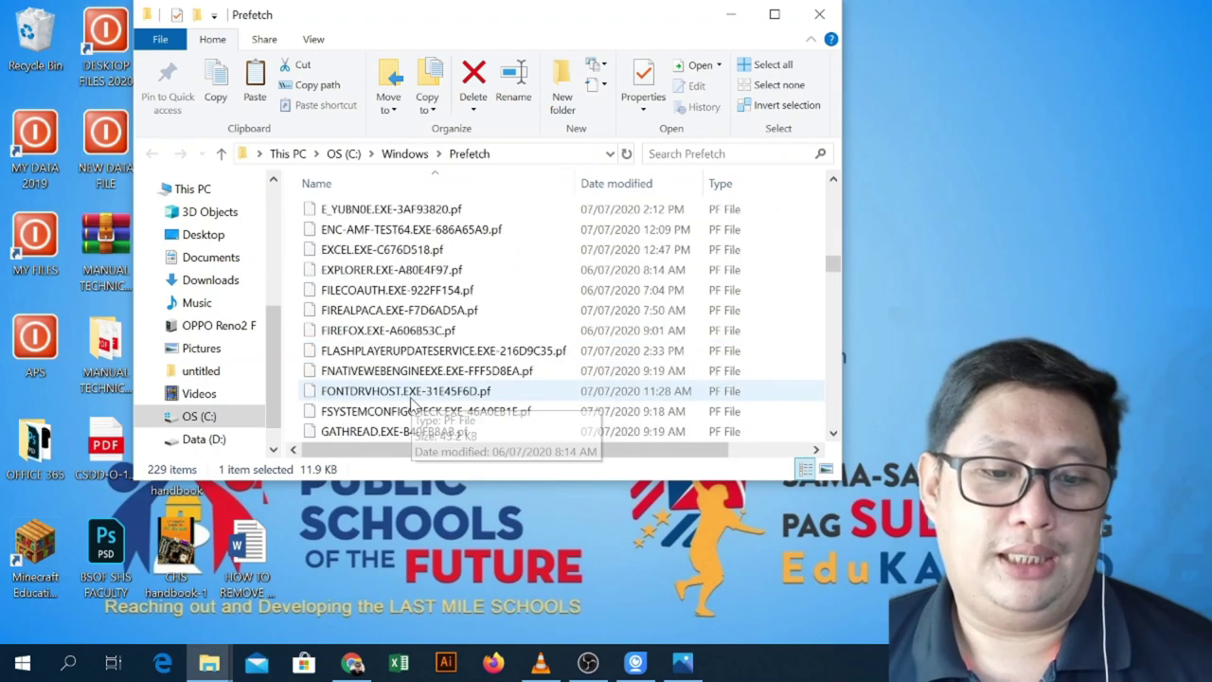
scroll(412, 421, "down", 12)
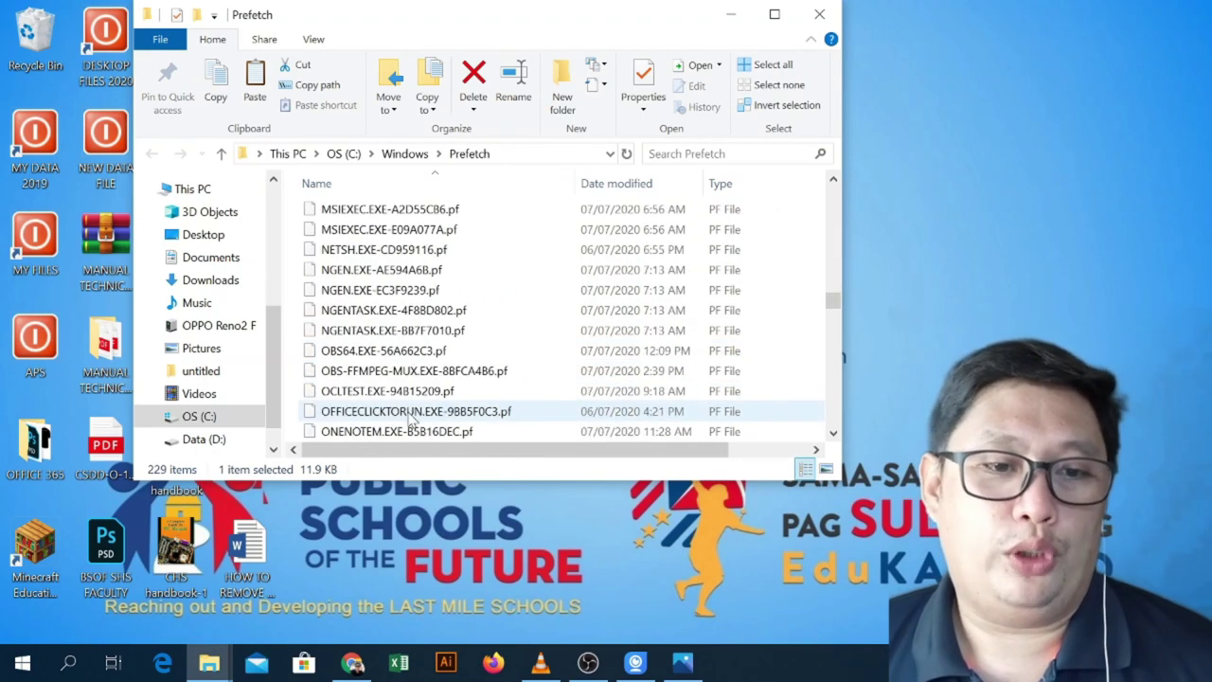
scroll(412, 422, "down", 12)
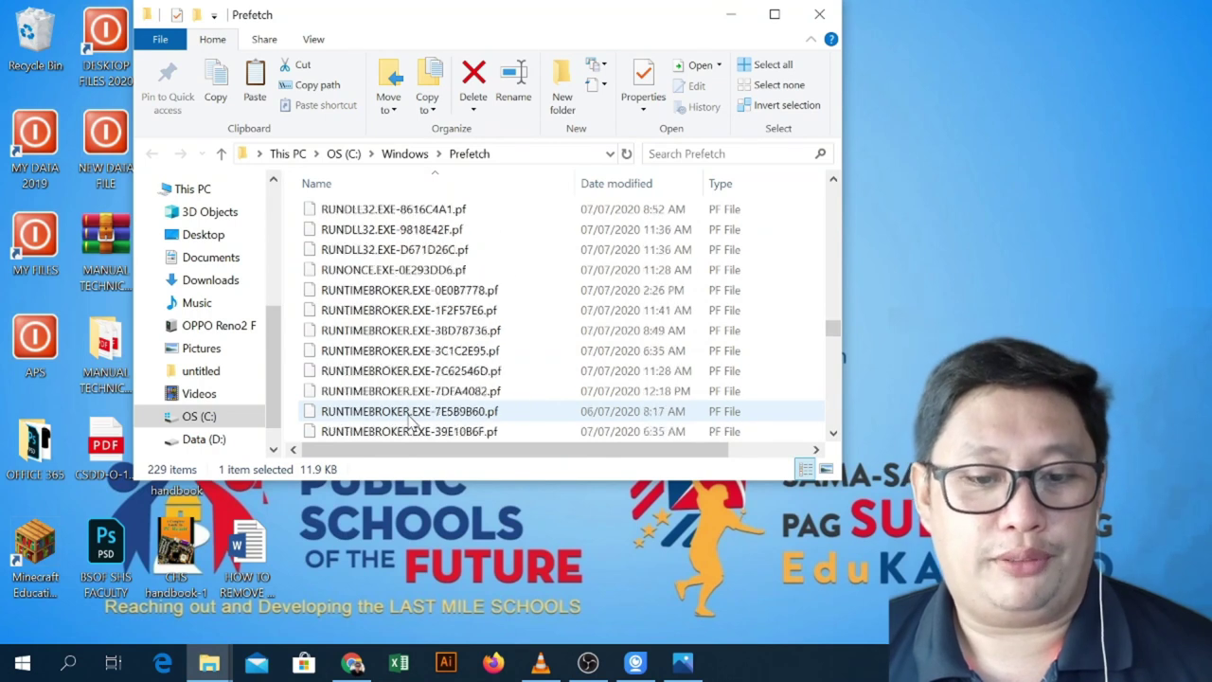
scroll(412, 426, "down", 15)
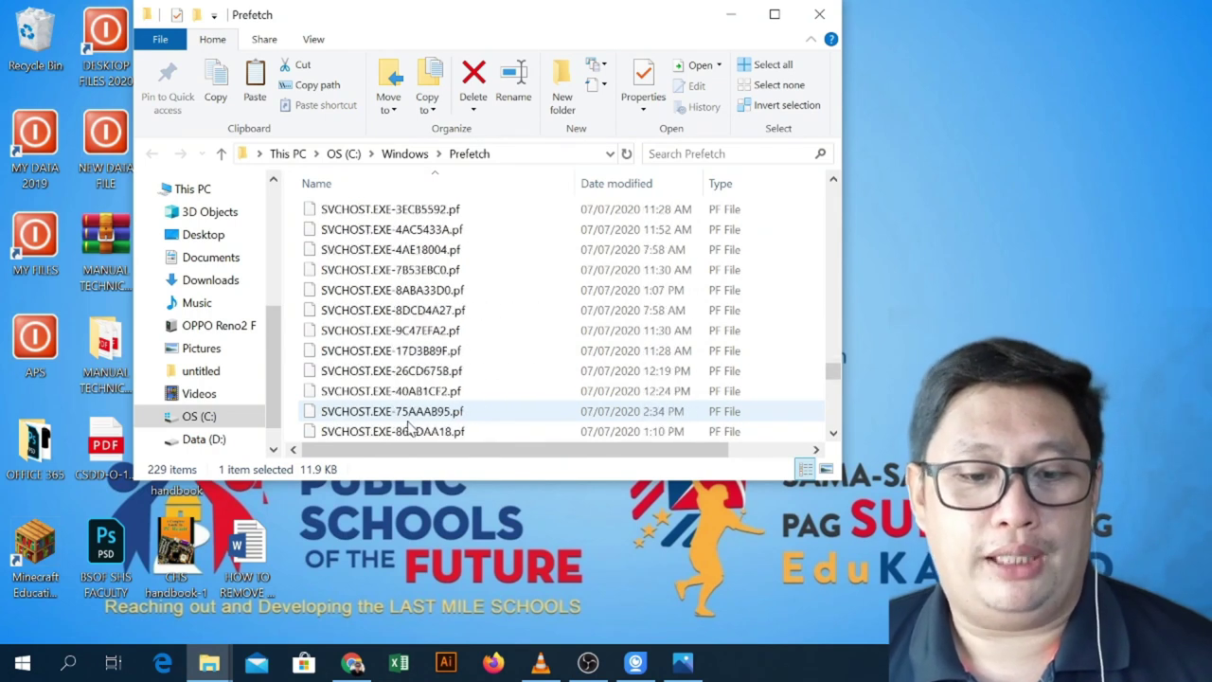
scroll(410, 428, "down", 10)
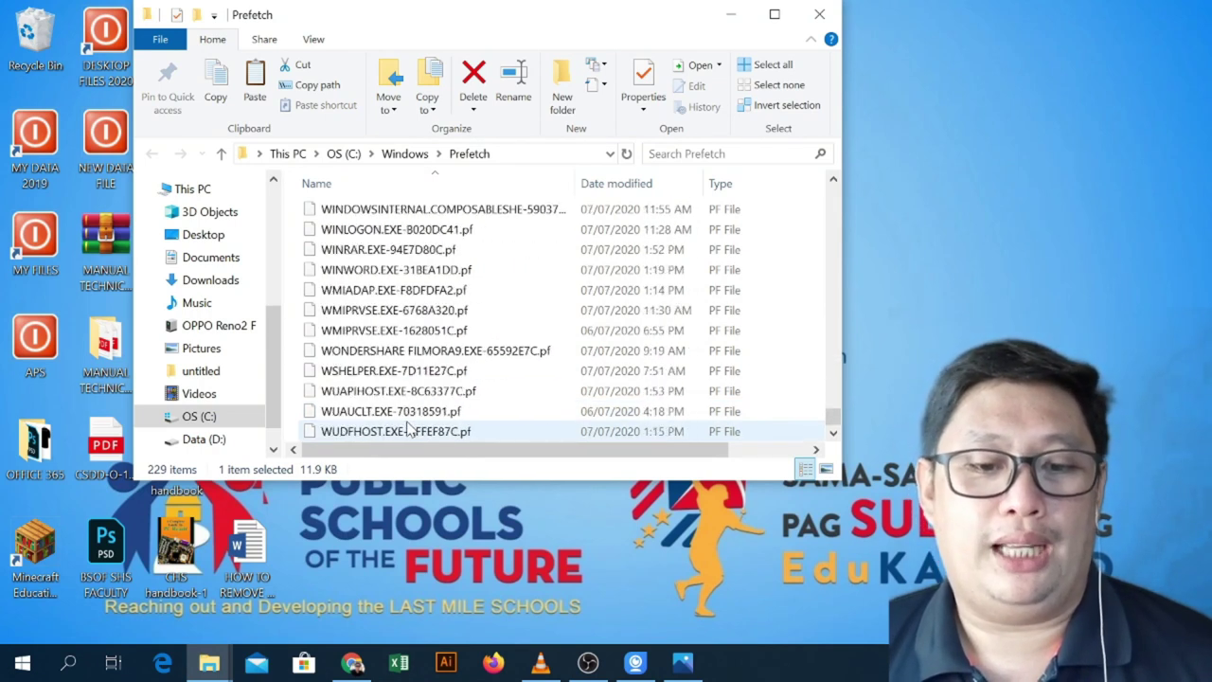
Step: Select all files in the Prefetch folder and permanently delete them
key("ctrl+a")
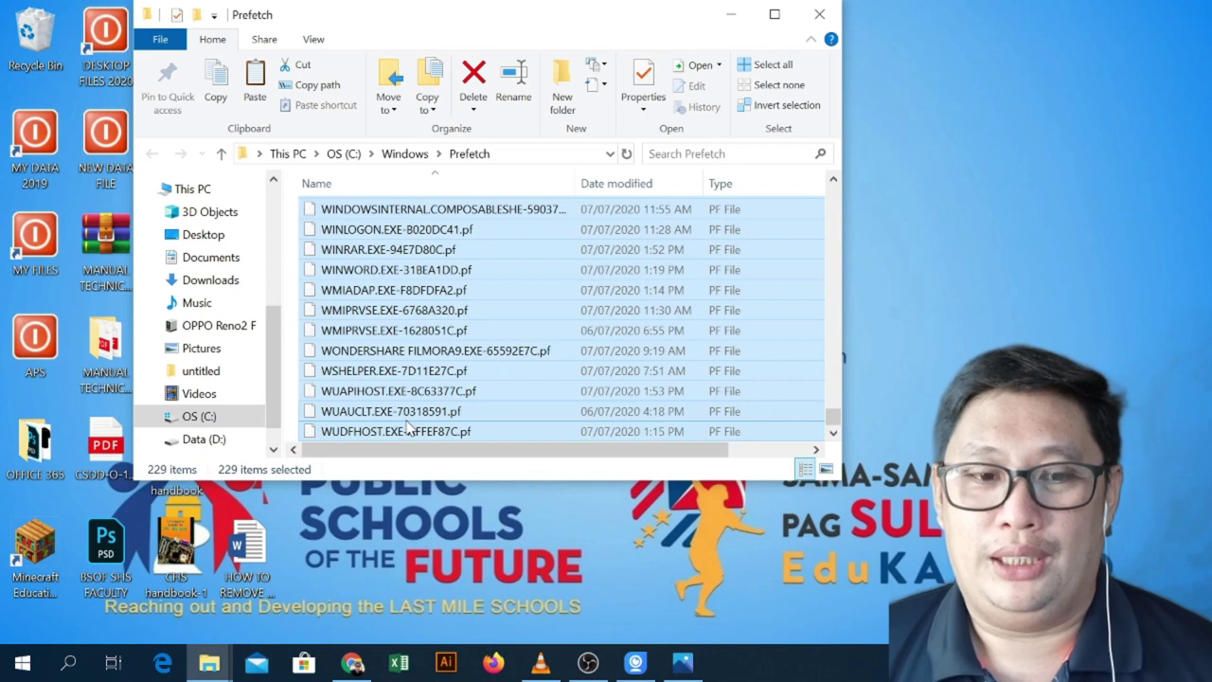
right_click(421, 377)
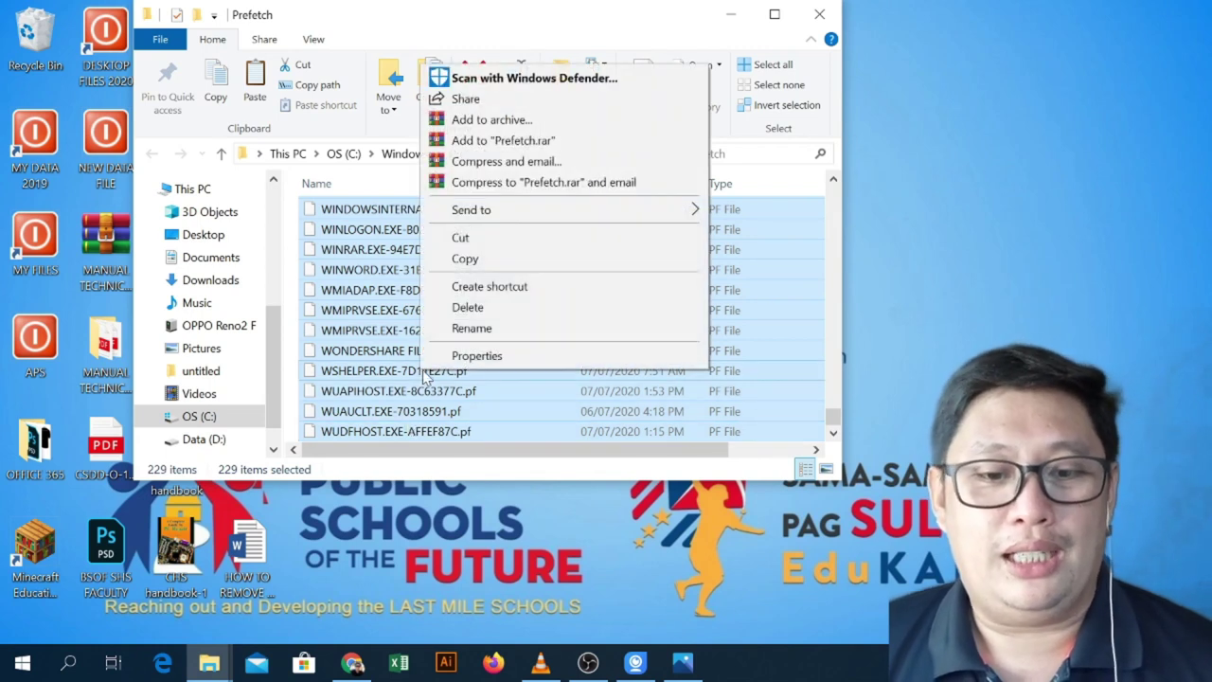
left_click(484, 316)
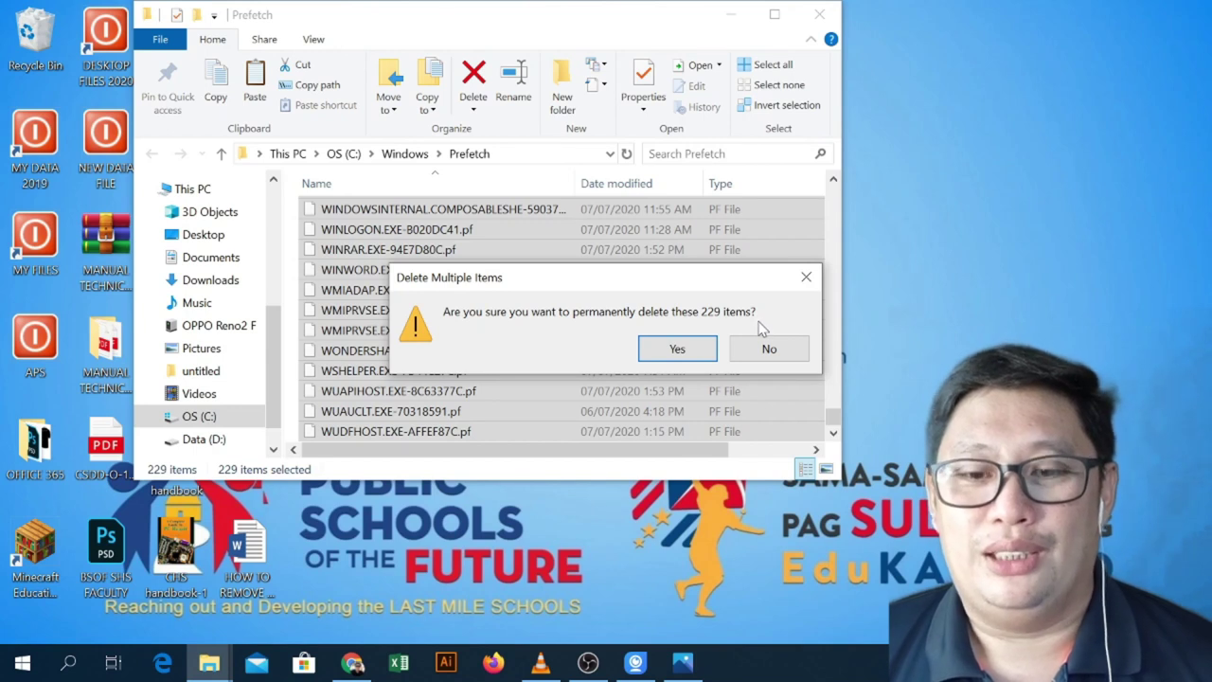
left_click(677, 350)
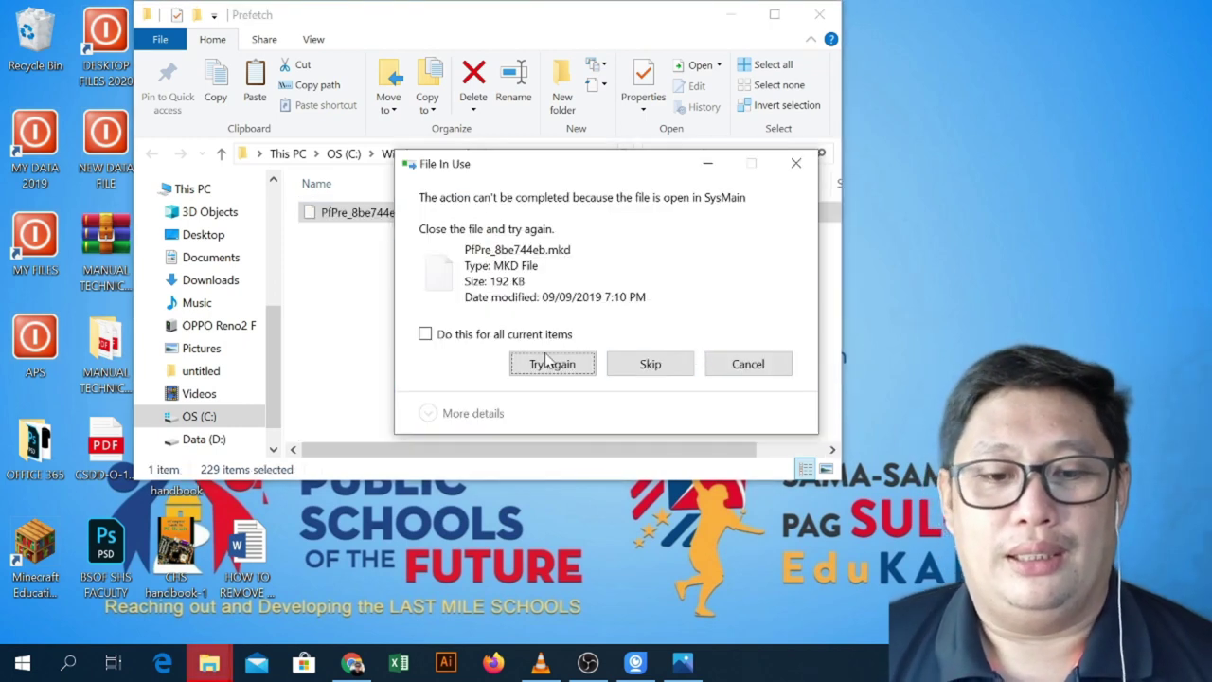
Step: Retry deleting the in-use file for all current items, skip it, and close the Prefetch folder
left_click(462, 339)
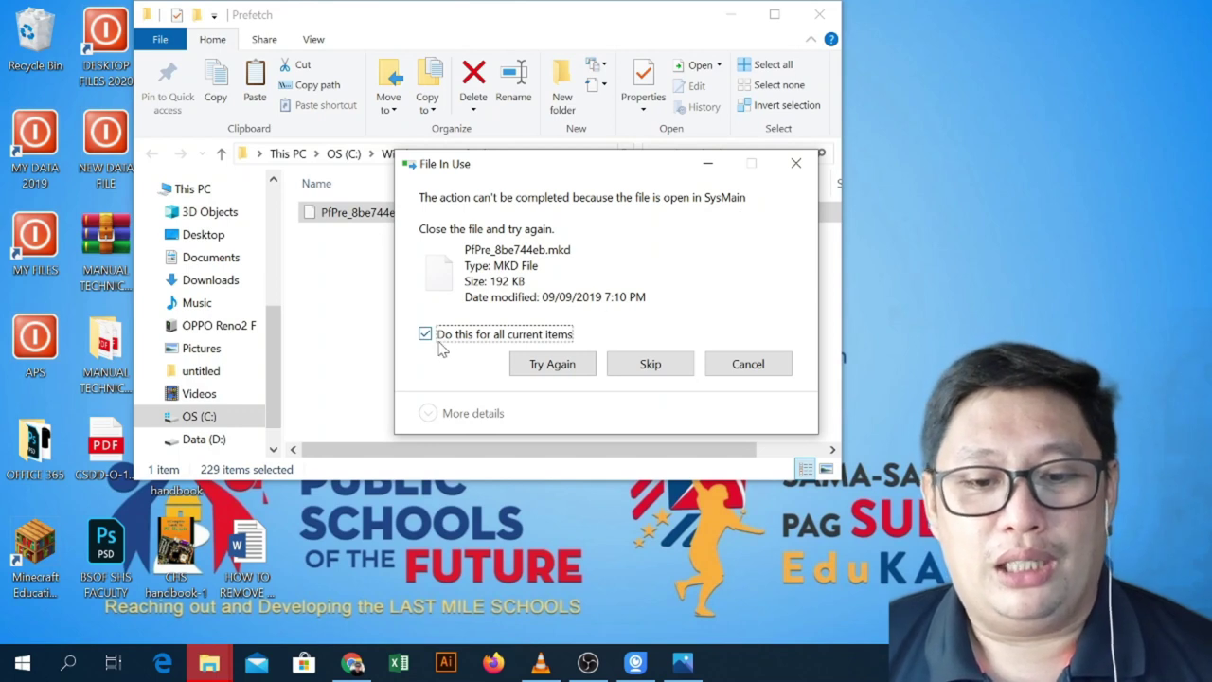
left_click(574, 367)
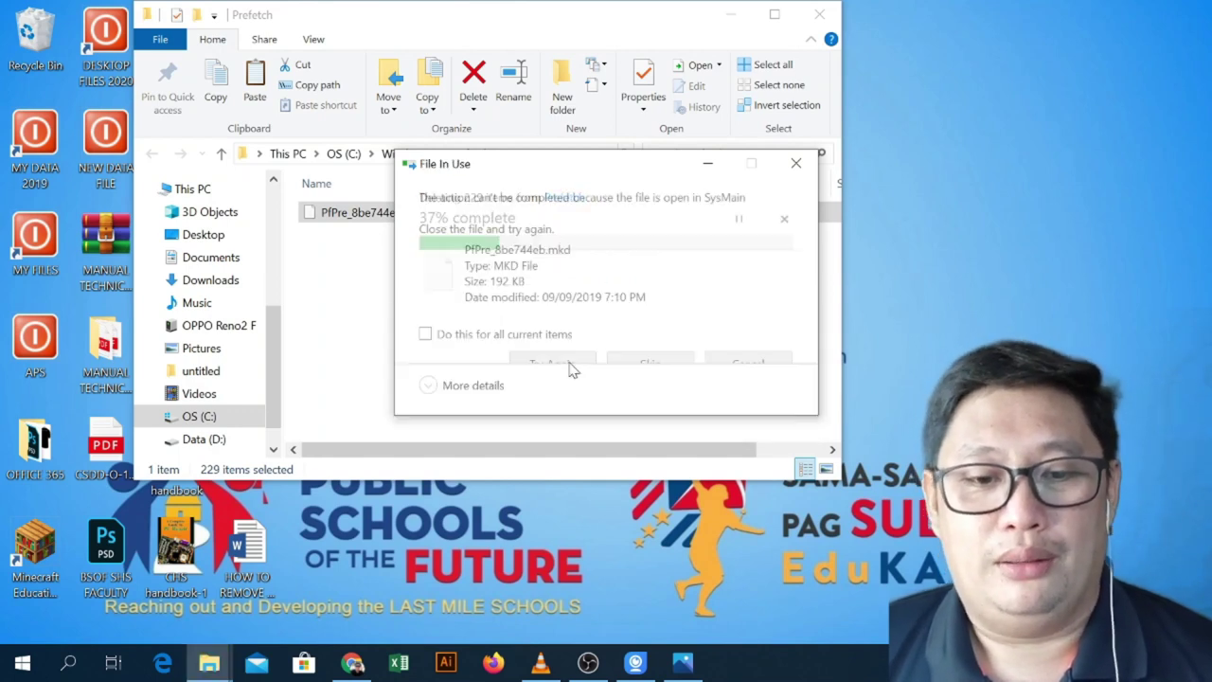
left_click(644, 370)
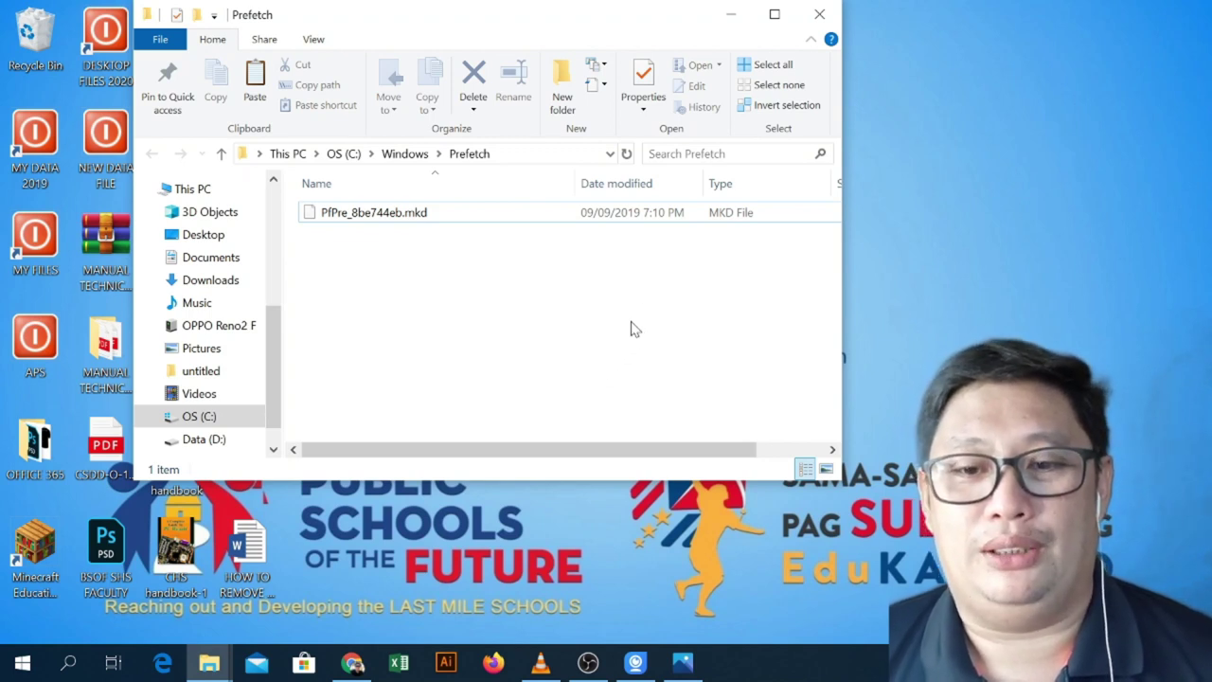
left_click(817, 16)
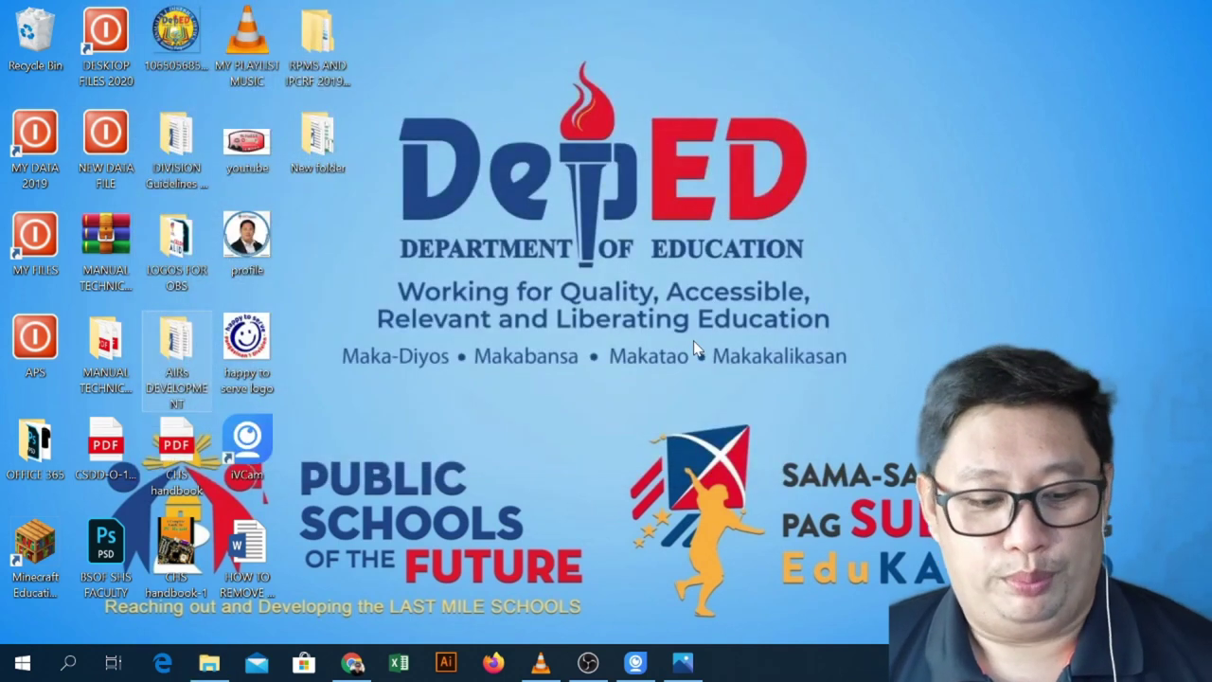
left_click(464, 582)
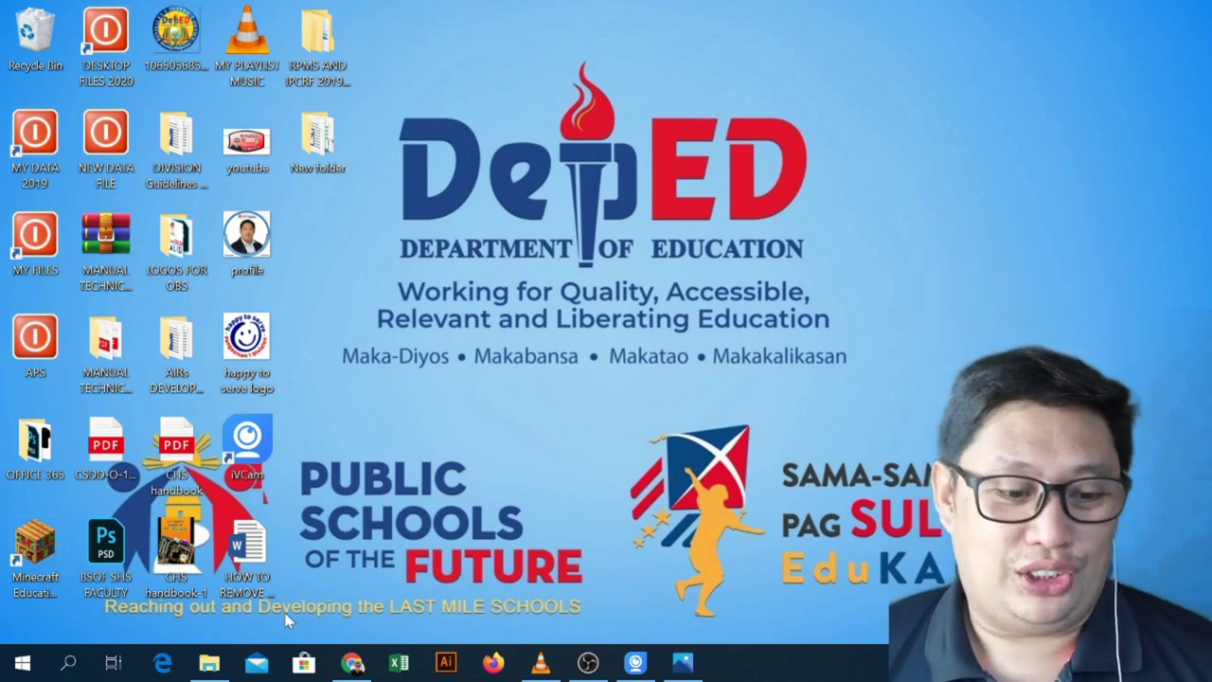
Step: Open the Run dialog through the Windows search and run the command TREE
left_click(66, 665)
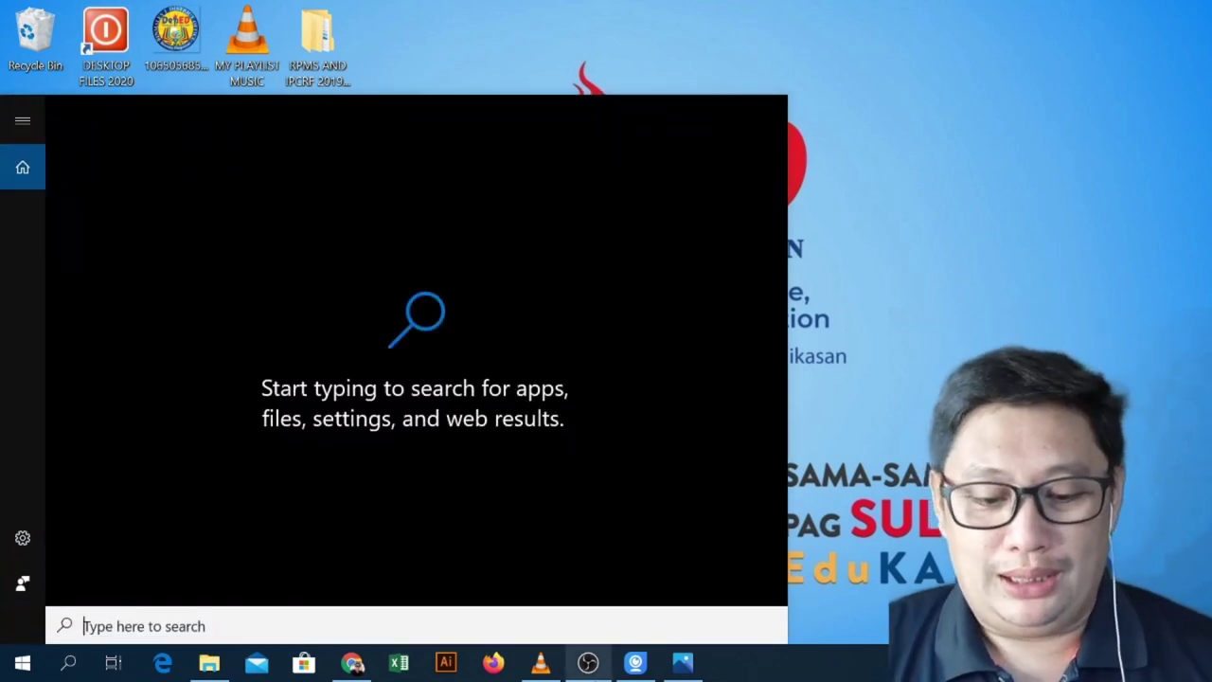
type("RUN")
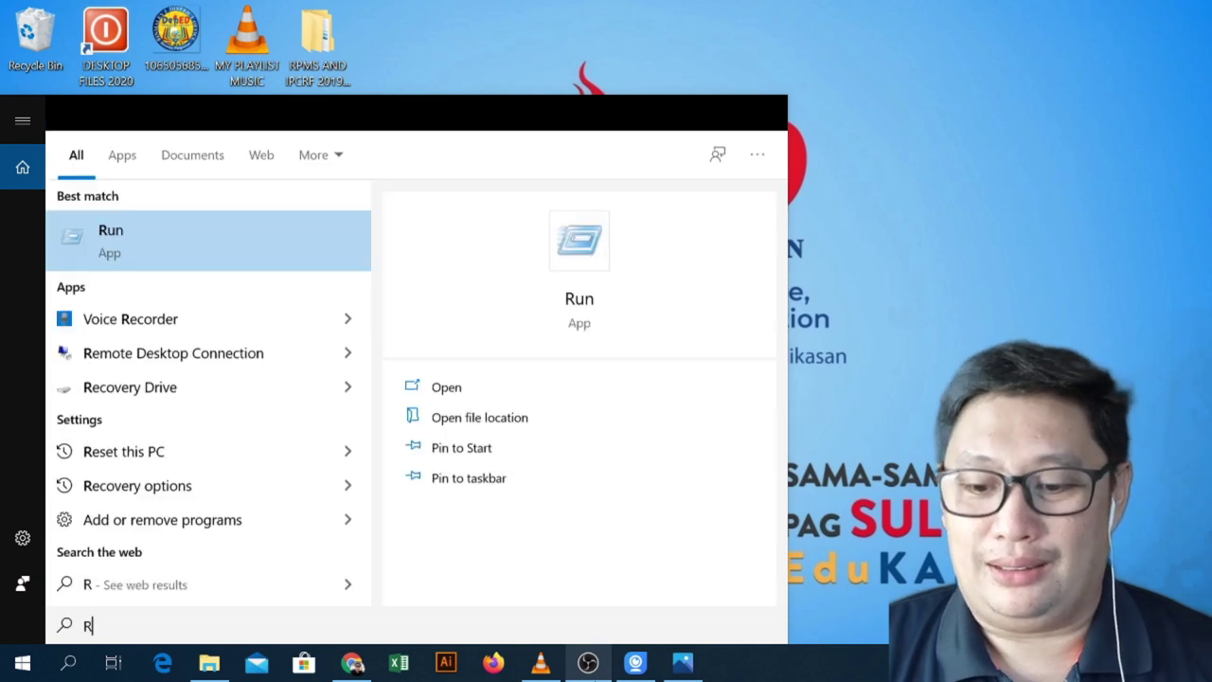
key("Return")
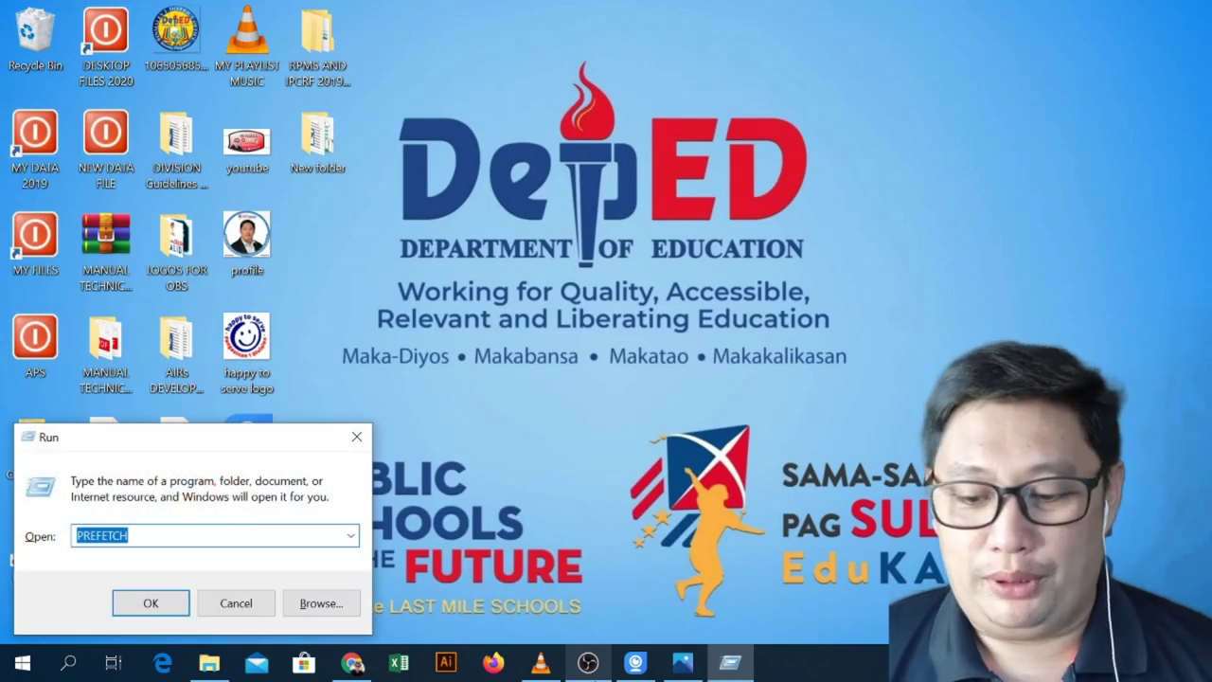
key("BackSpace")
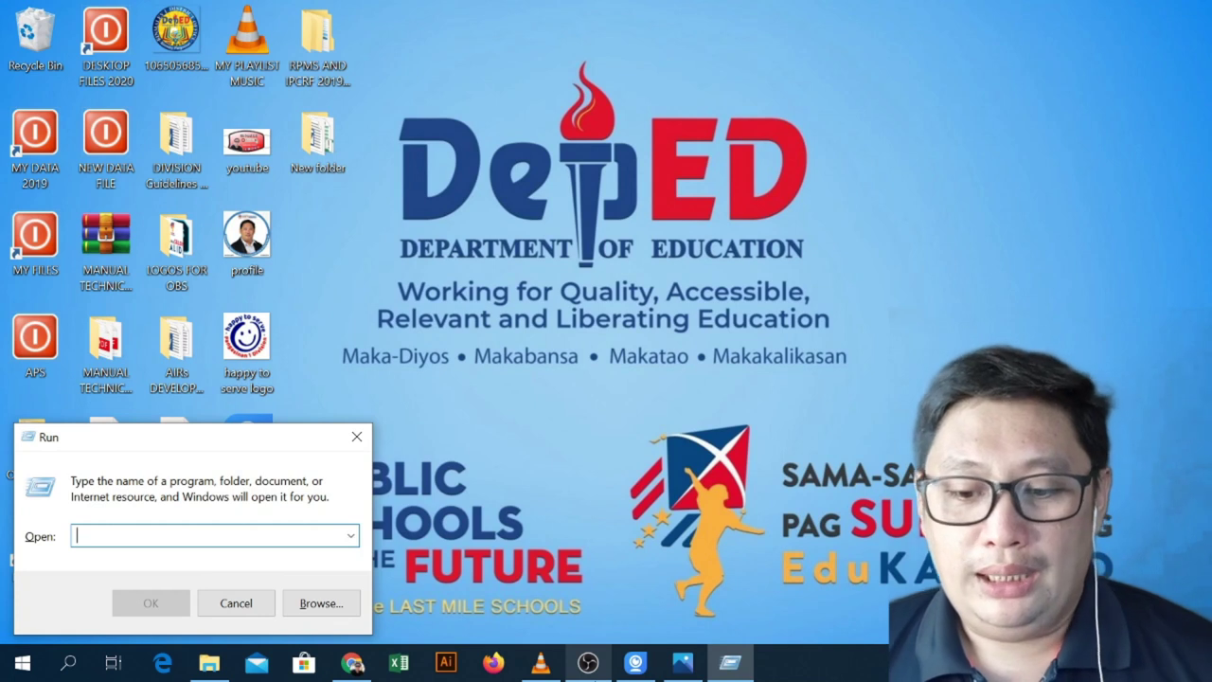
type("TREE")
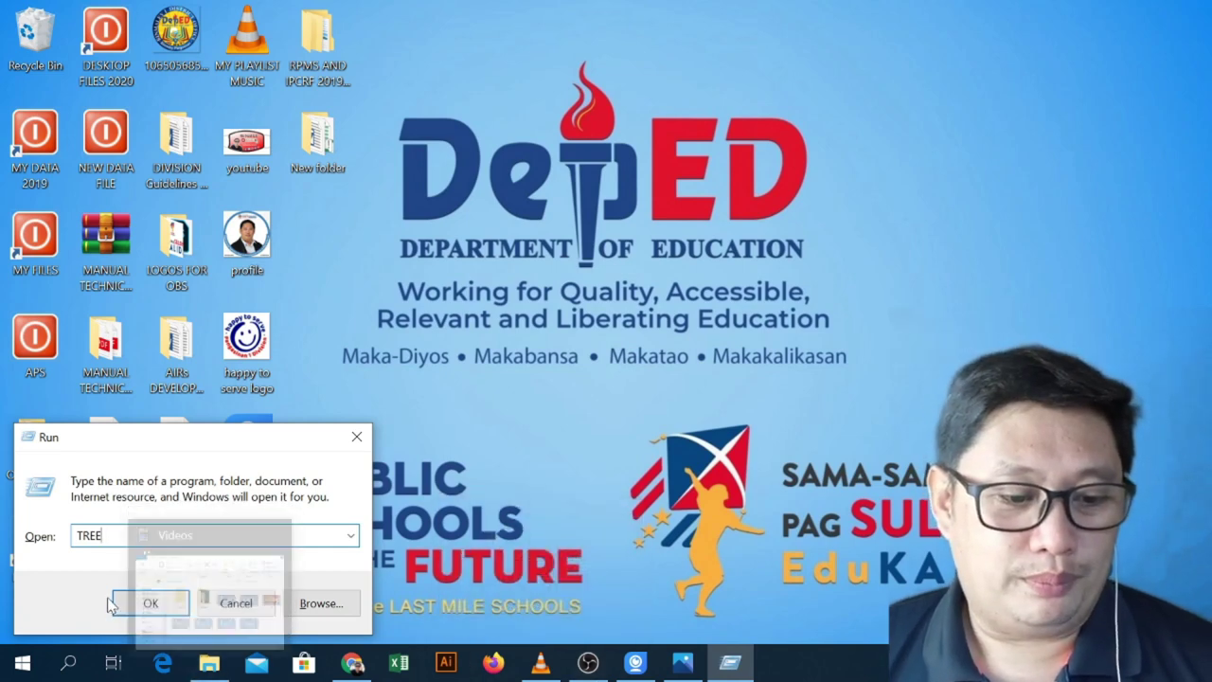
left_click(142, 603)
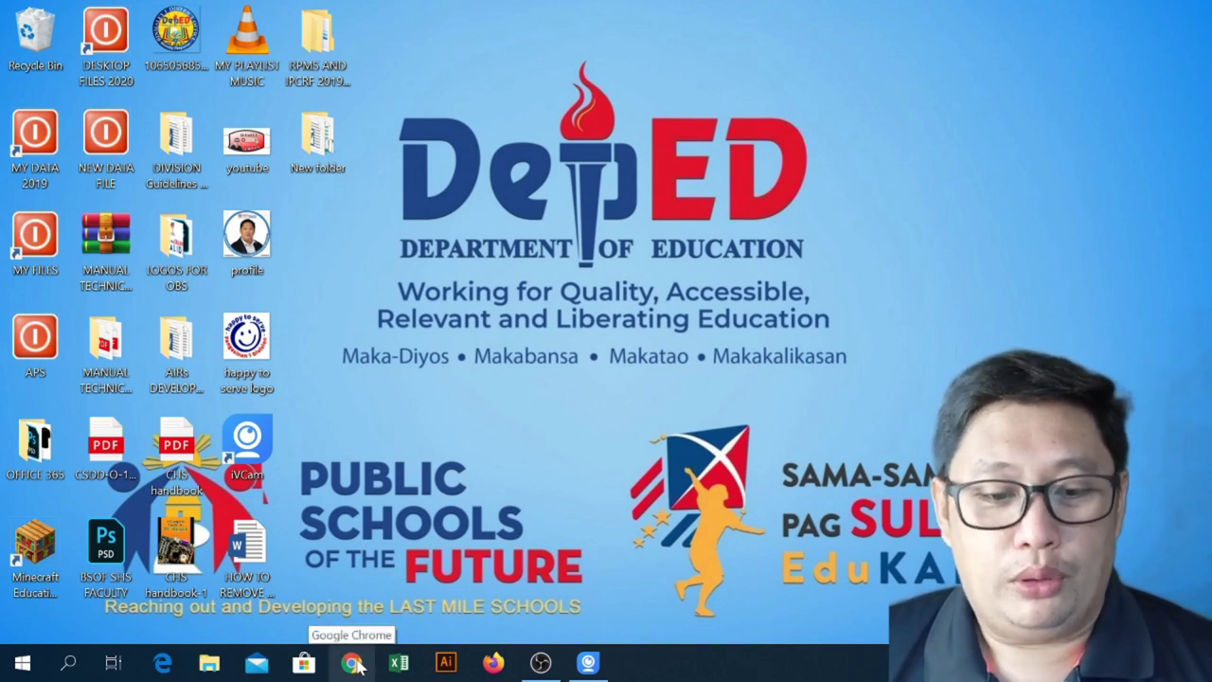
Step: Open Google Chrome, search Google for malwarebytes, and go to the official Malwarebytes website
left_click(352, 664)
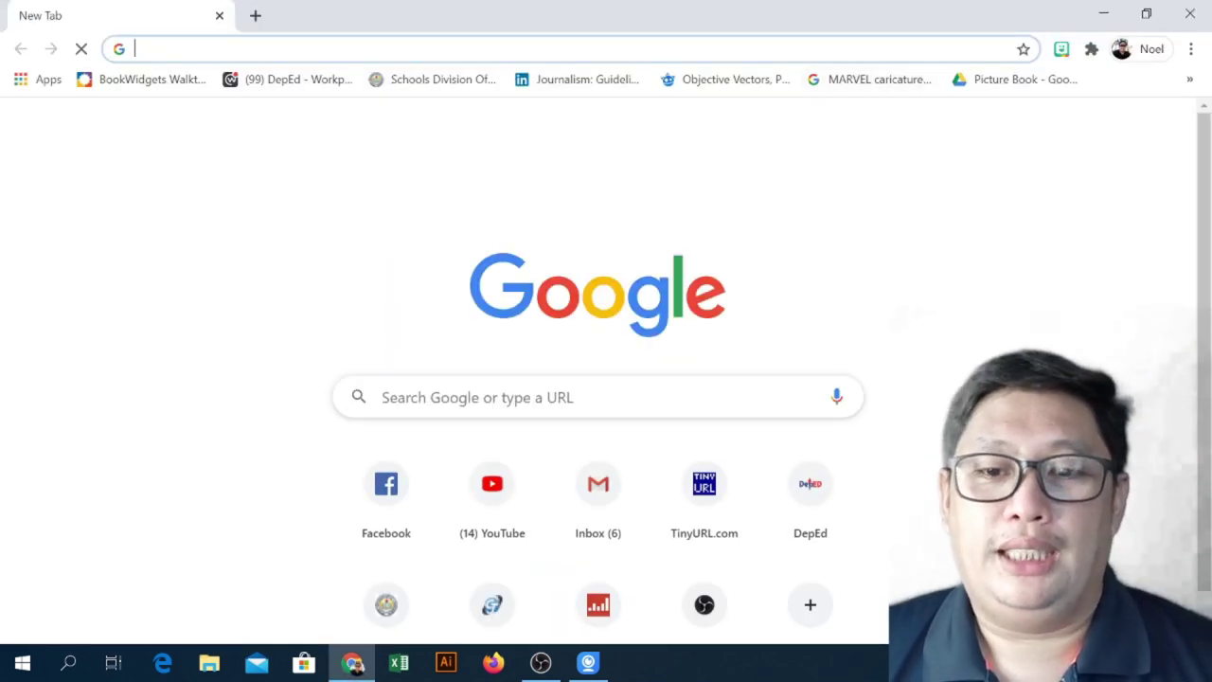
key("ctrl+l")
type("MA")
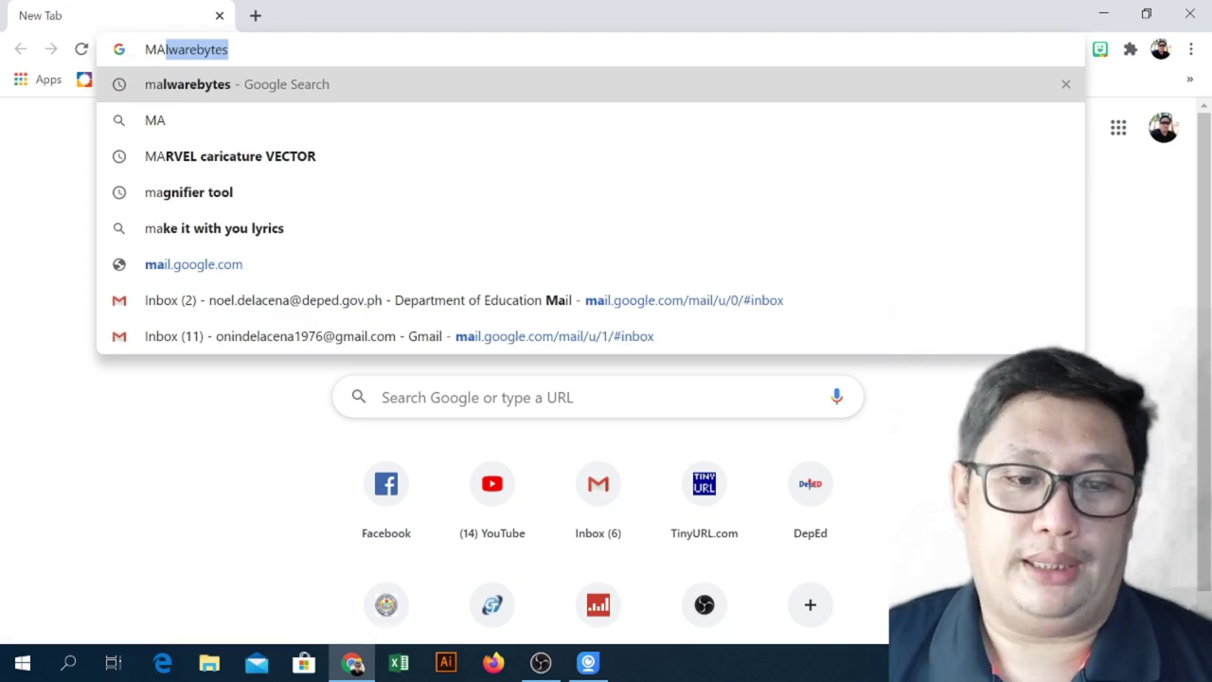
key("End")
key("Return")
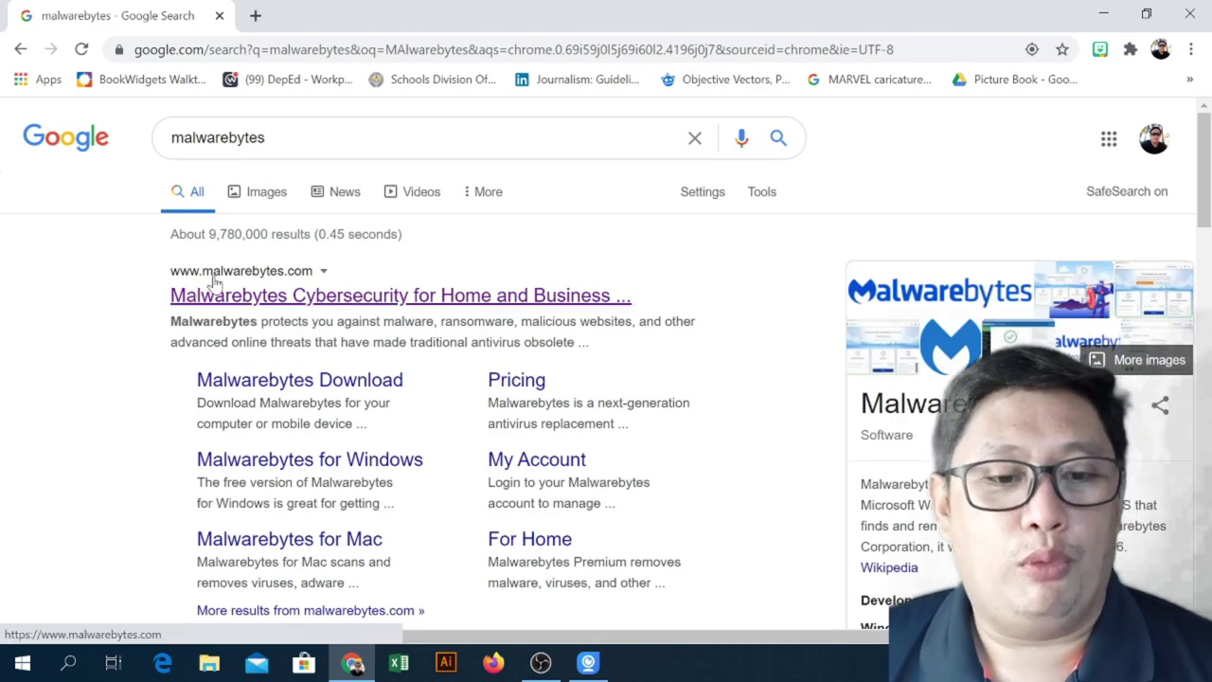
left_click(417, 296)
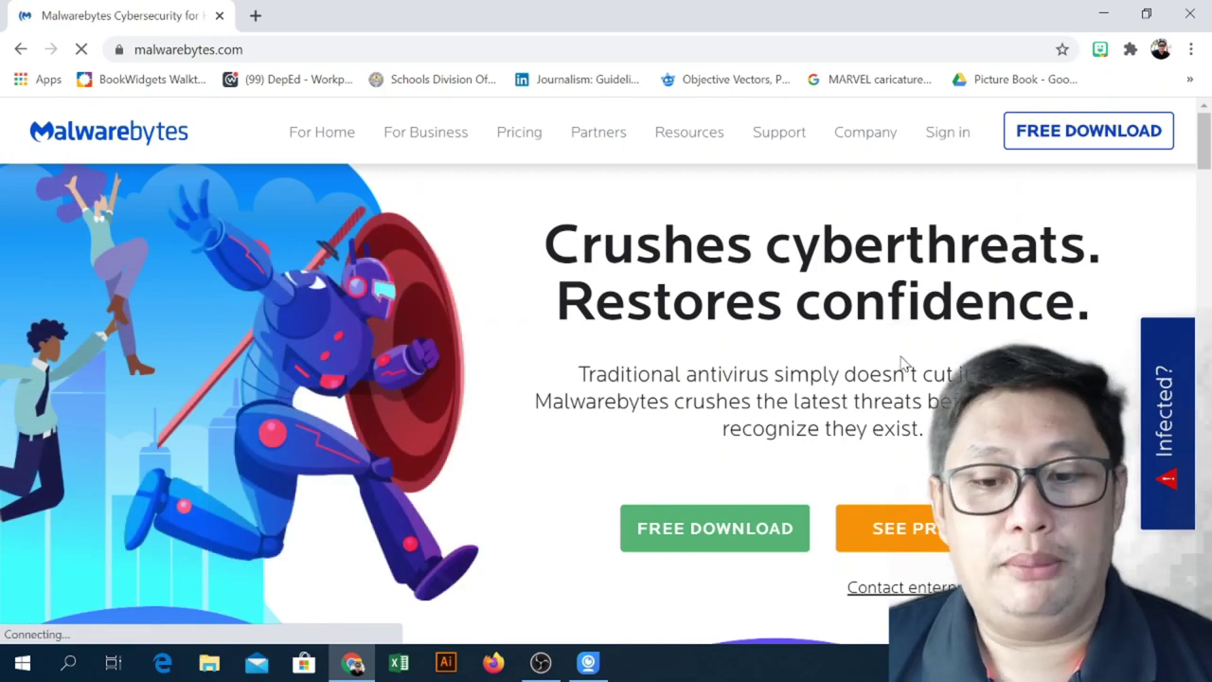
Step: Download the free Malwarebytes installer and show the downloaded MBSetup.exe in its folder
scroll(902, 354, "down", 1)
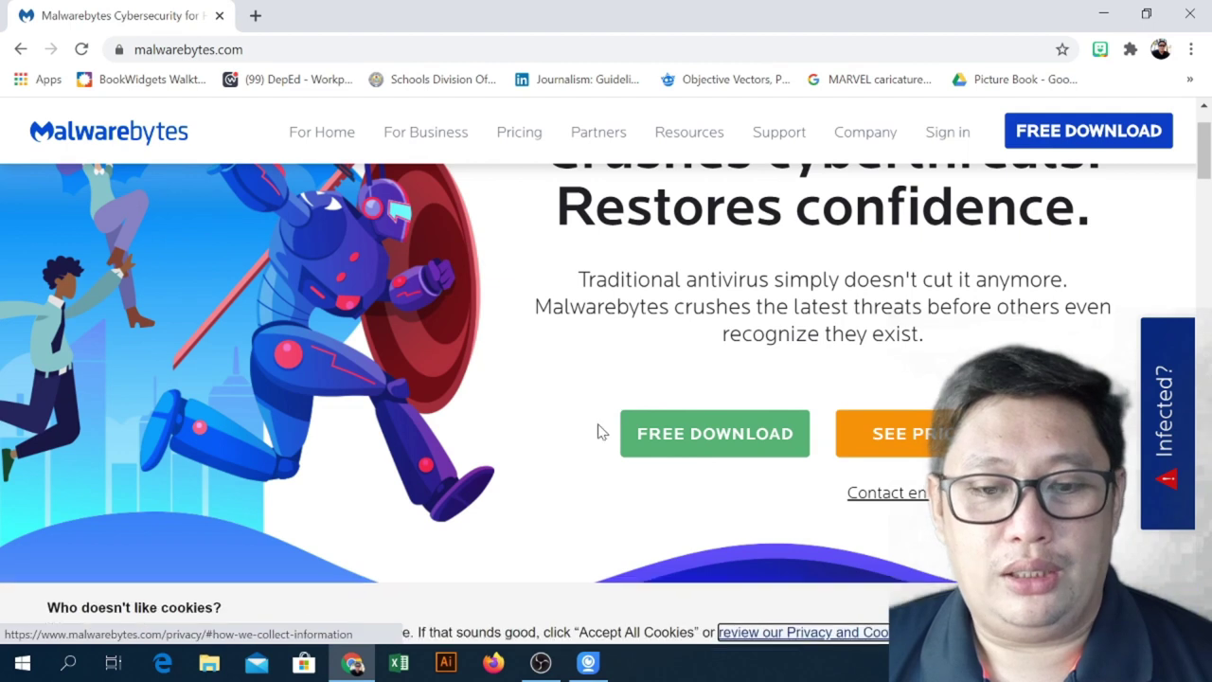
left_click(742, 433)
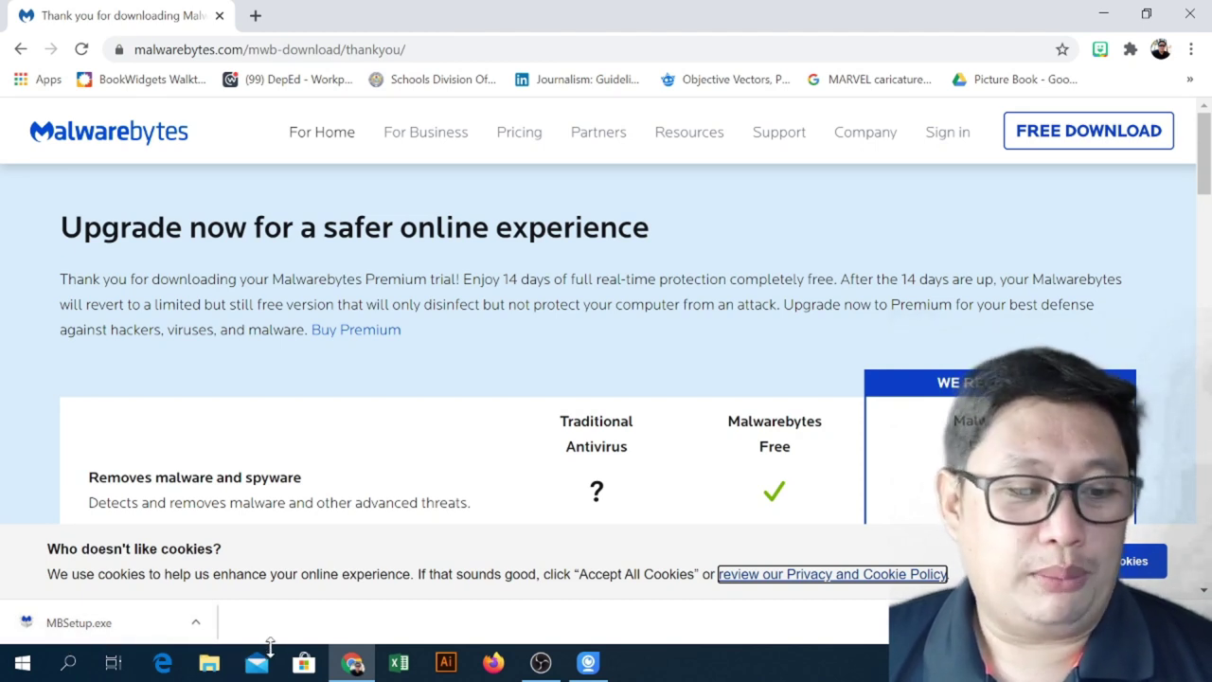
left_click(196, 622)
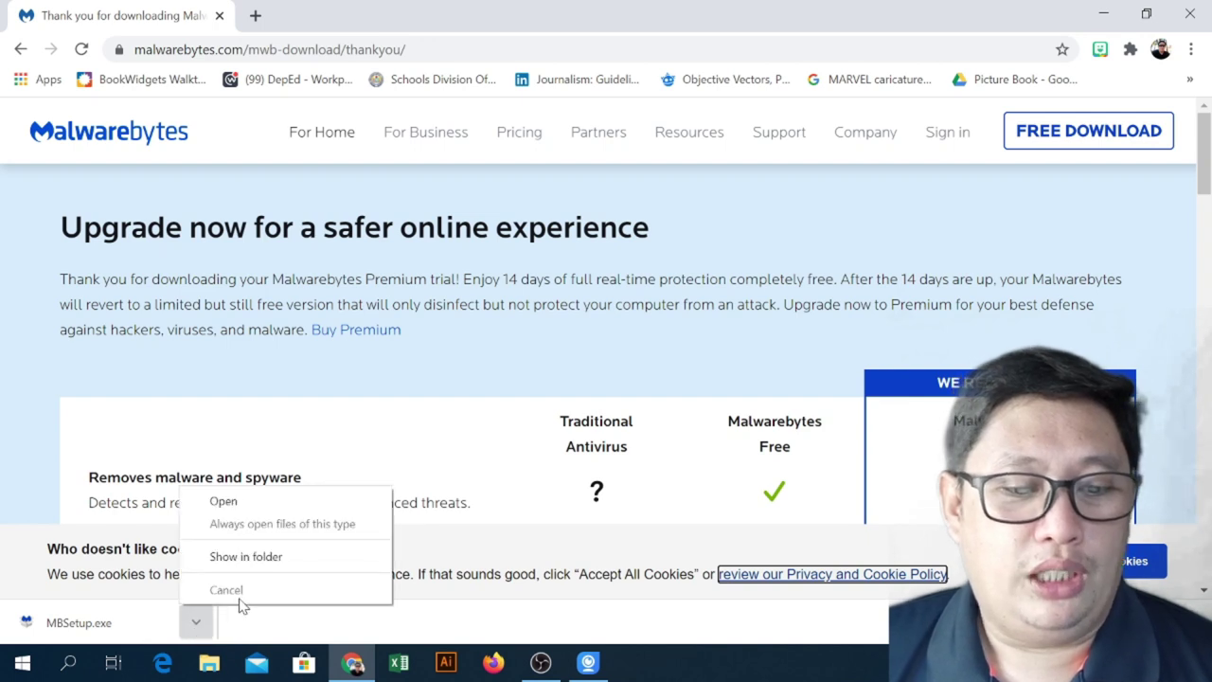
left_click(265, 558)
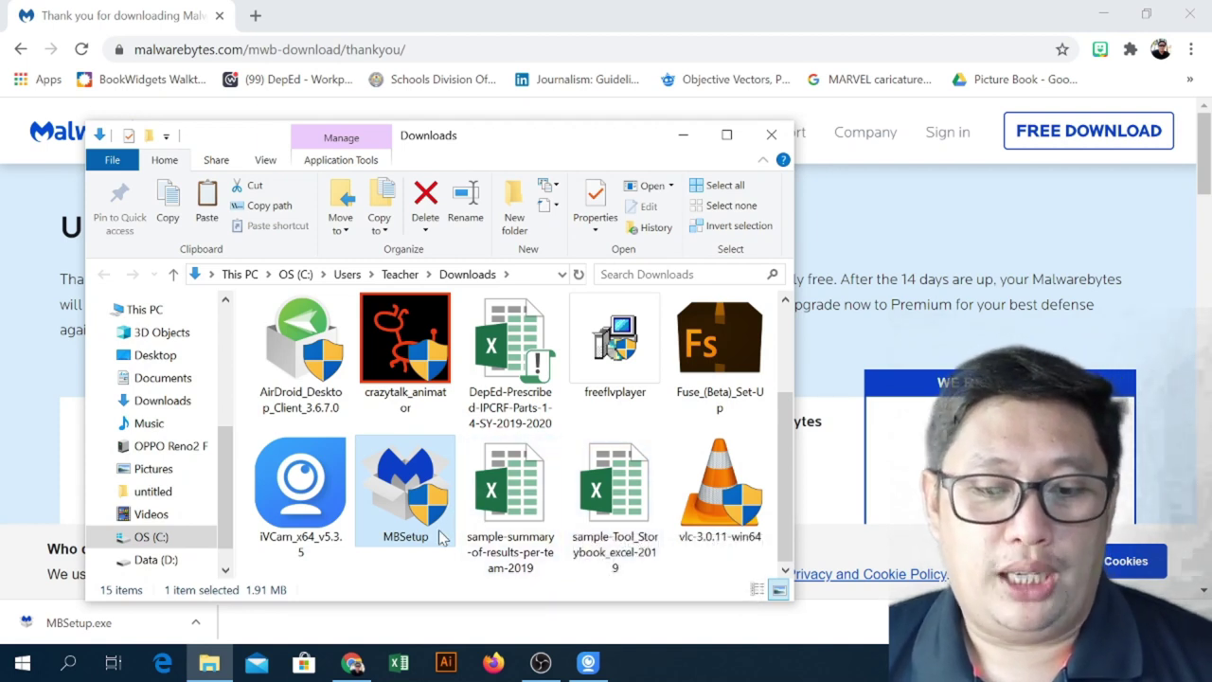
Step: Run MBSetup from the Downloads folder as administrator, and close the folder window
right_click(431, 516)
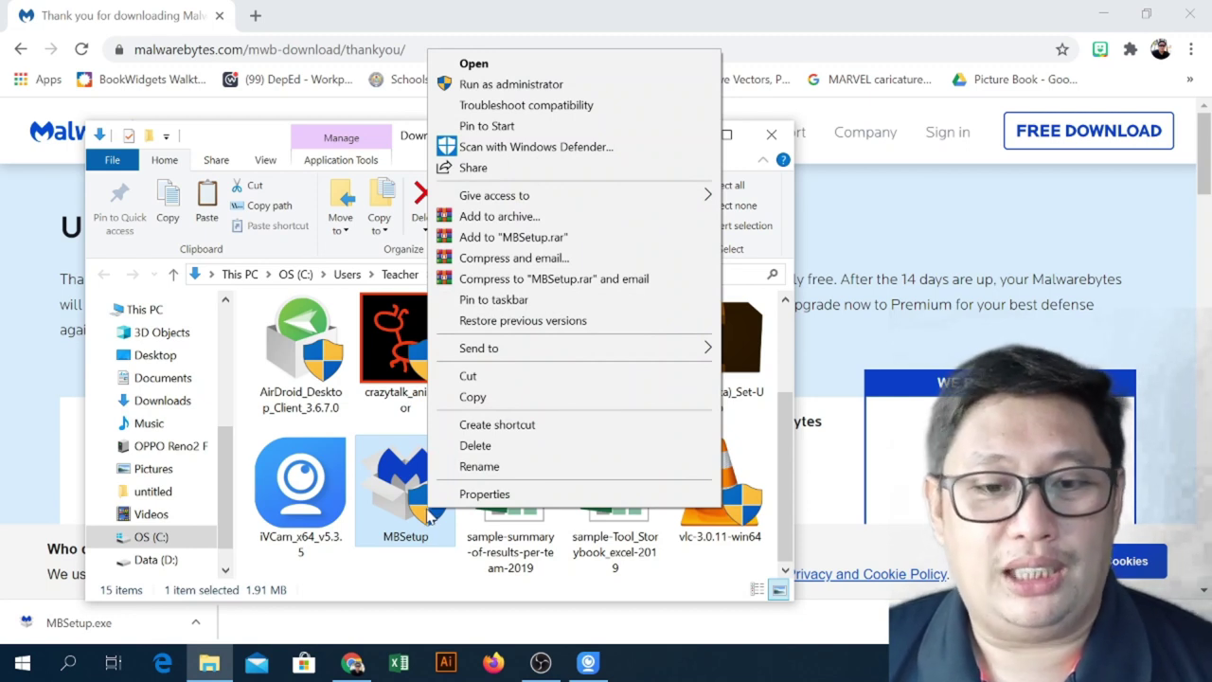
left_click(567, 85)
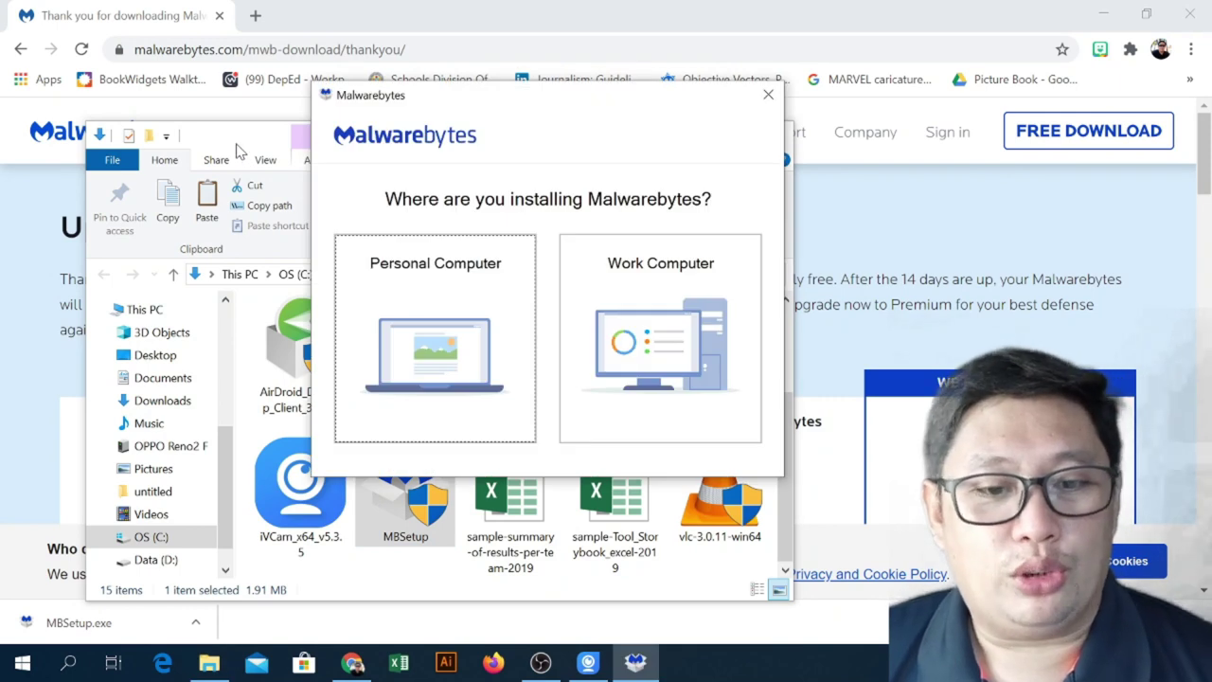
left_click(237, 145)
left_click(773, 134)
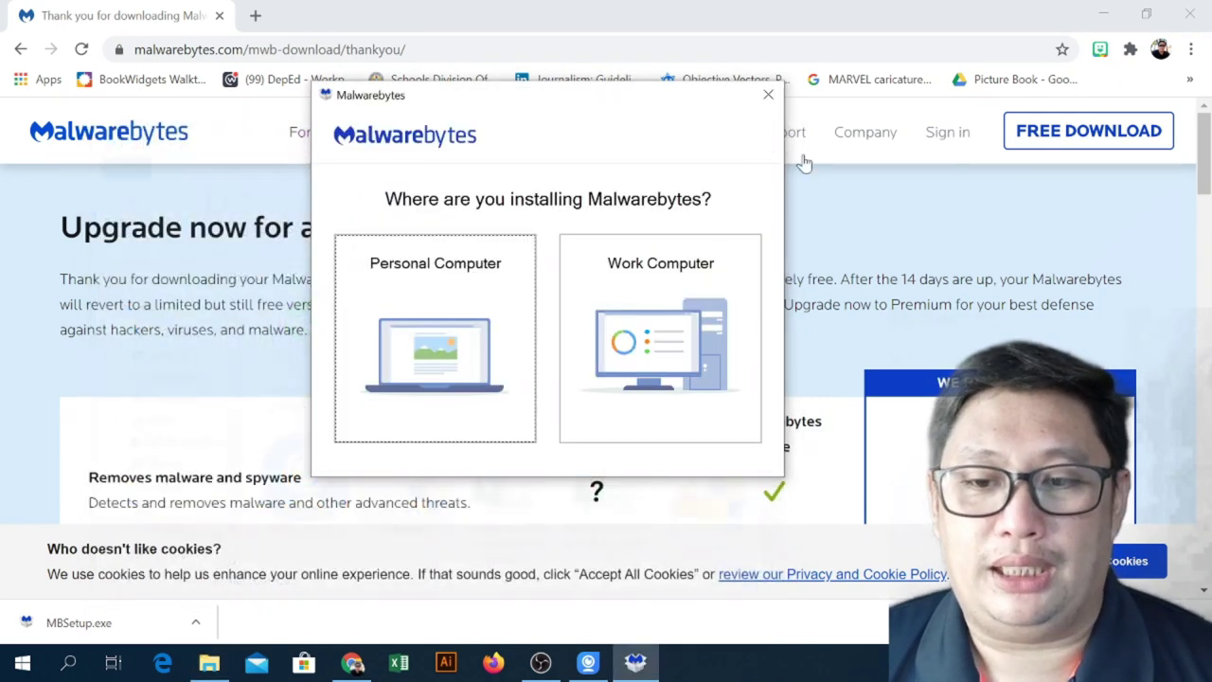
Step: Minimize the browser and start installing Malwarebytes for a Personal Computer
left_click(1103, 13)
left_click_drag(596, 95, 814, 58)
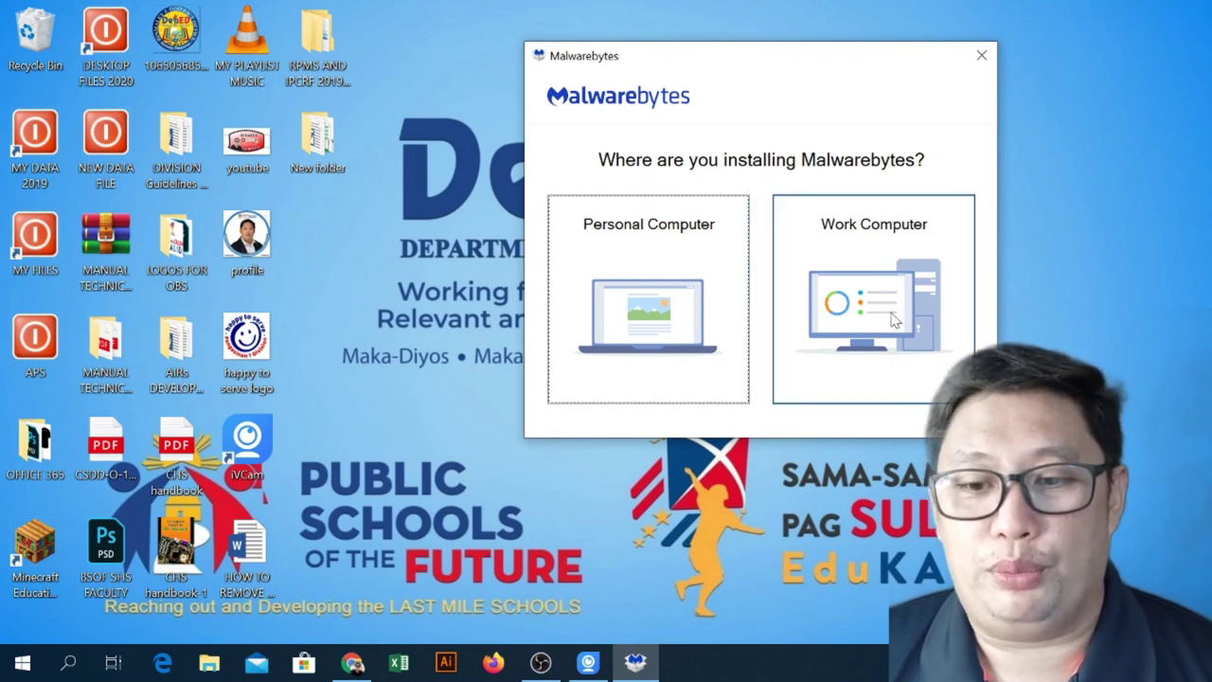
left_click(670, 342)
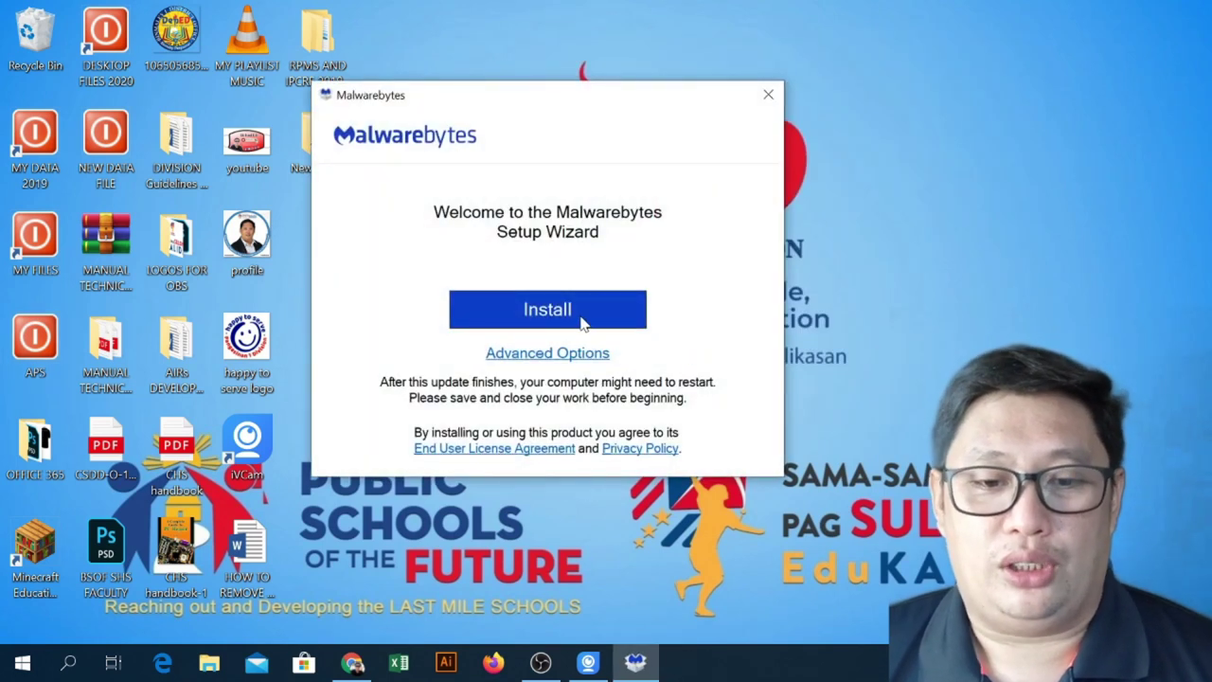
left_click(583, 323)
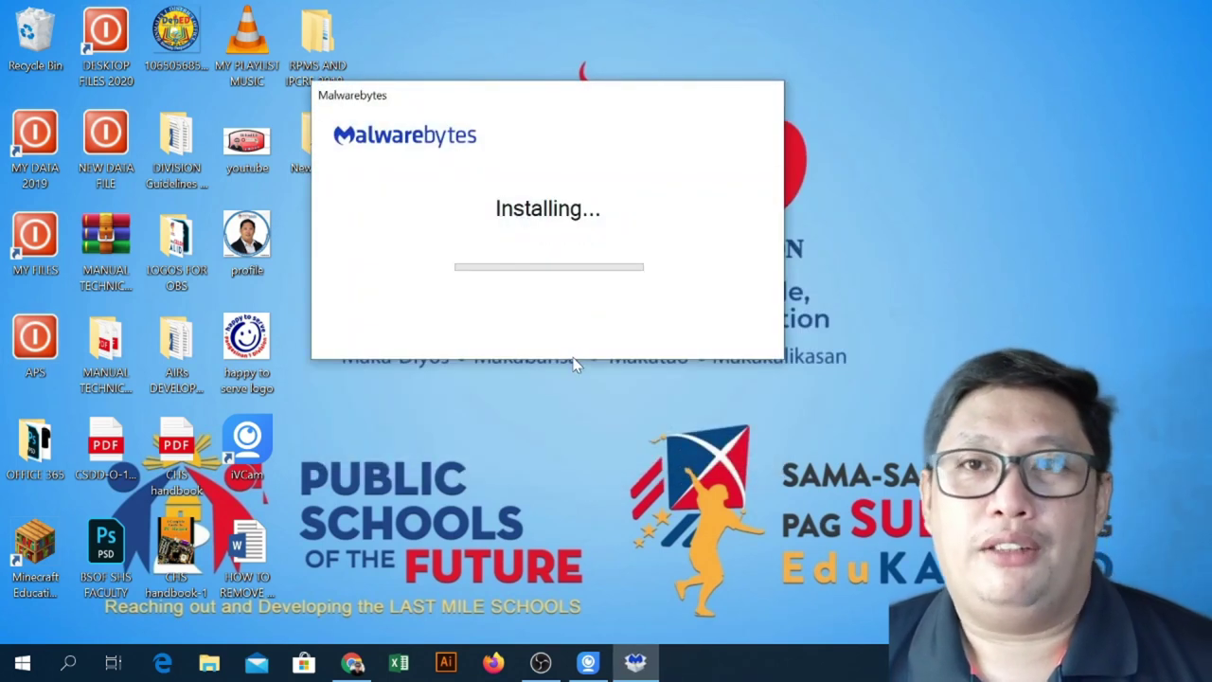